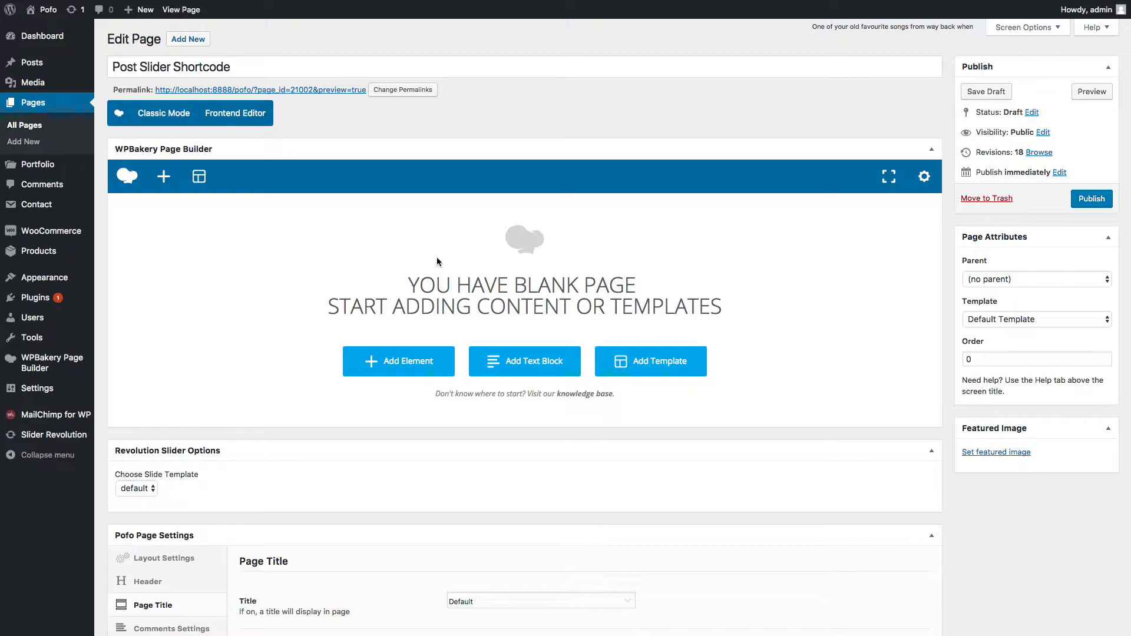
Step: Add a row to the blank page and insert the Pofo Post Slider element in it
click(399, 371)
click(323, 144)
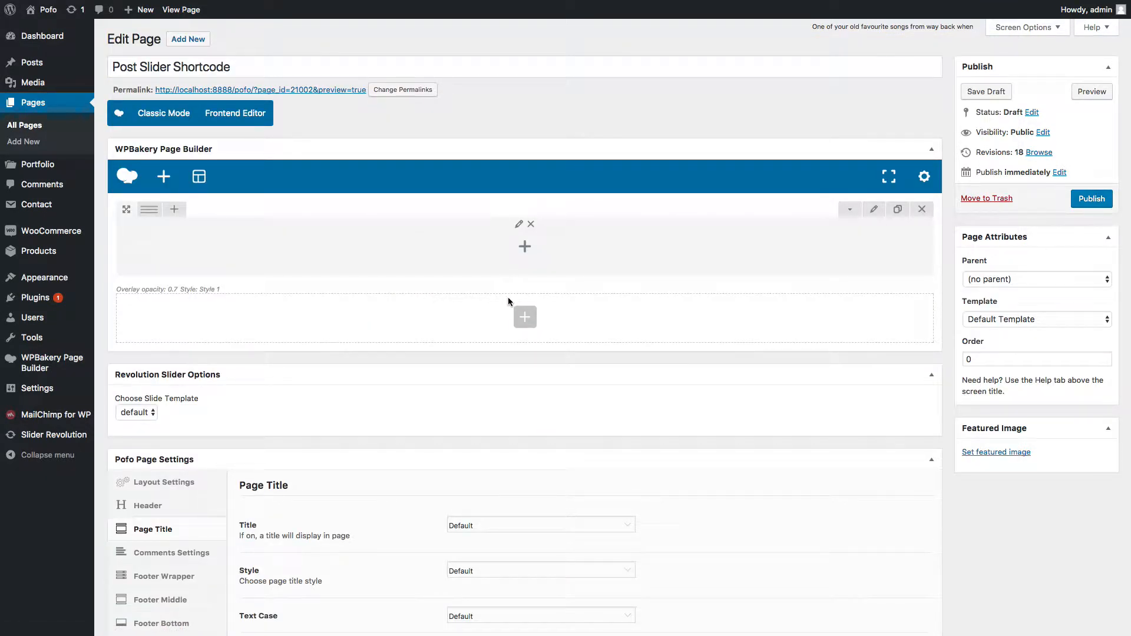
click(525, 248)
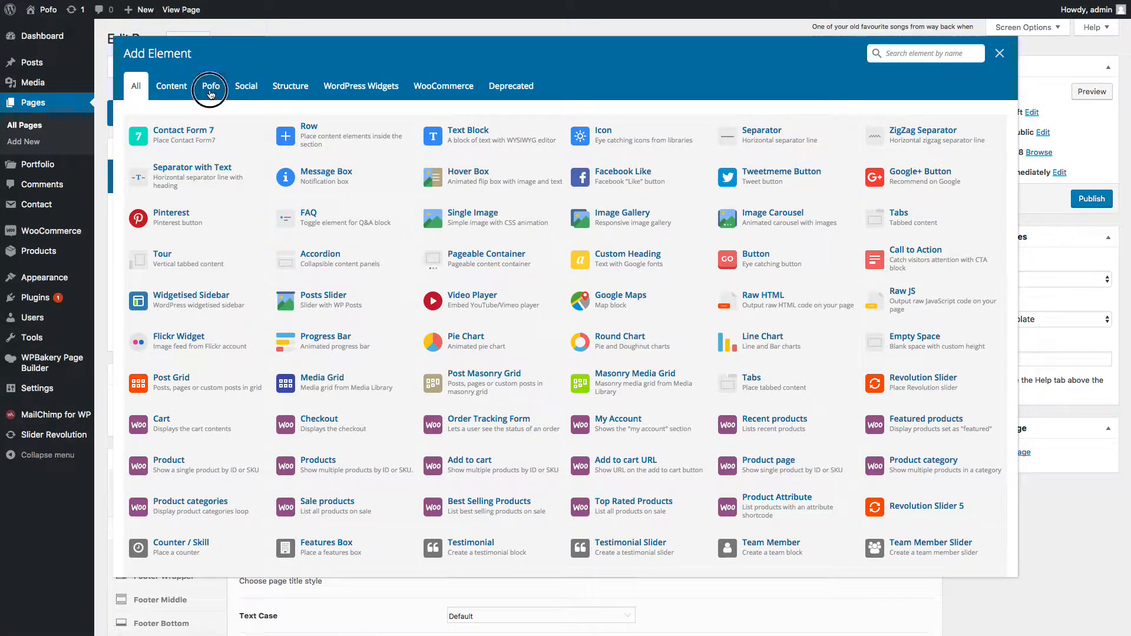
click(210, 88)
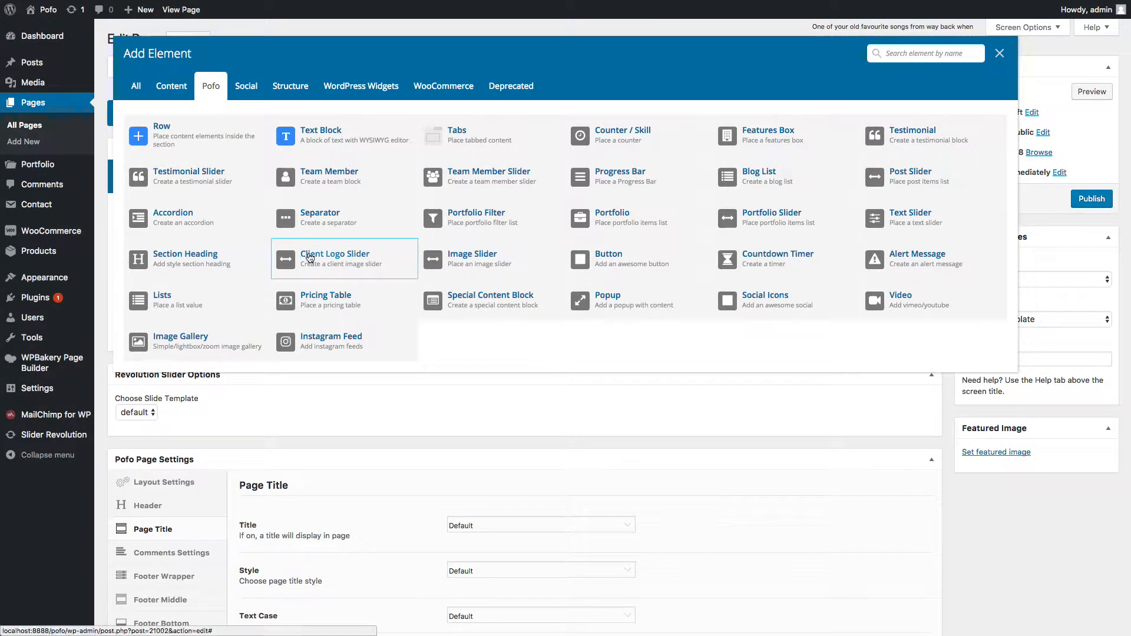
click(913, 174)
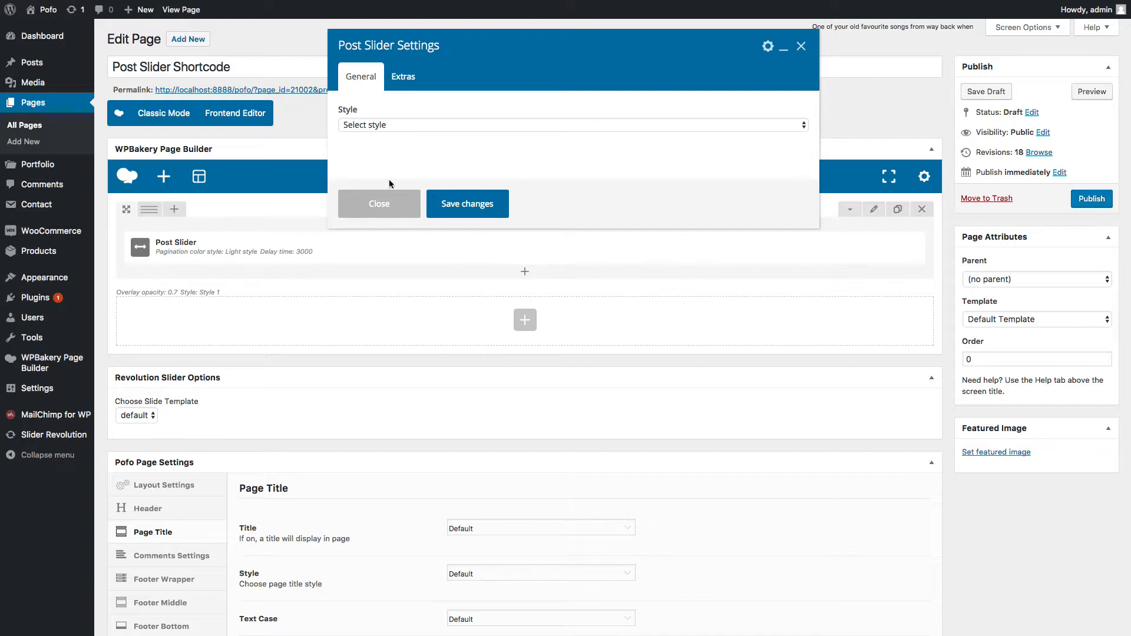
Step: Set the post slider's style to Style 1 and its category to Standard (blog-standard)
click(398, 125)
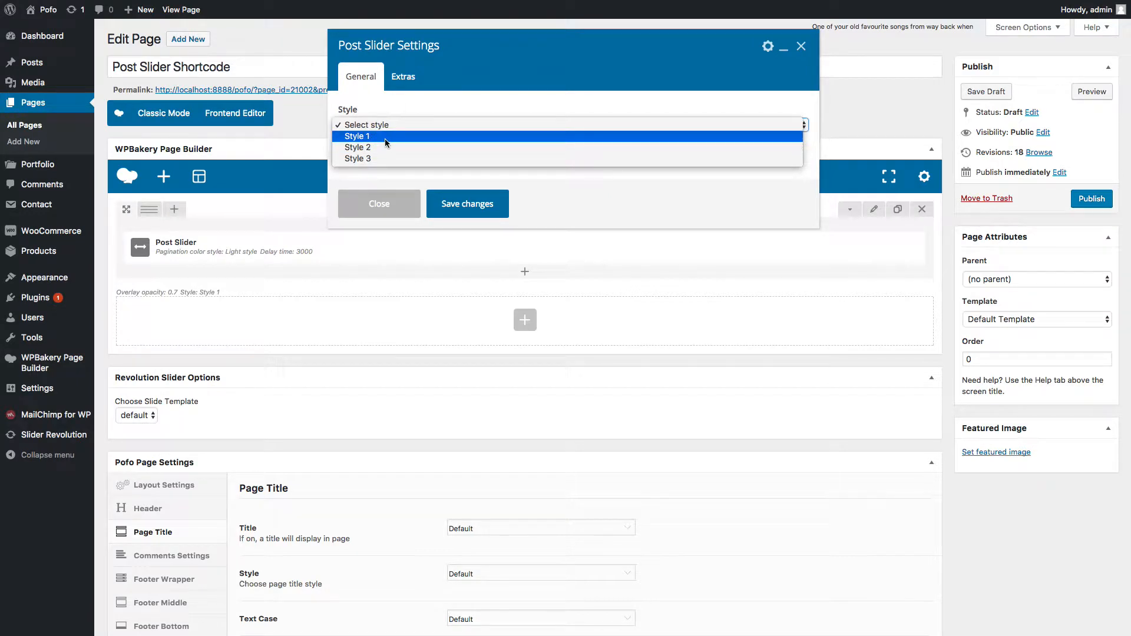
click(384, 136)
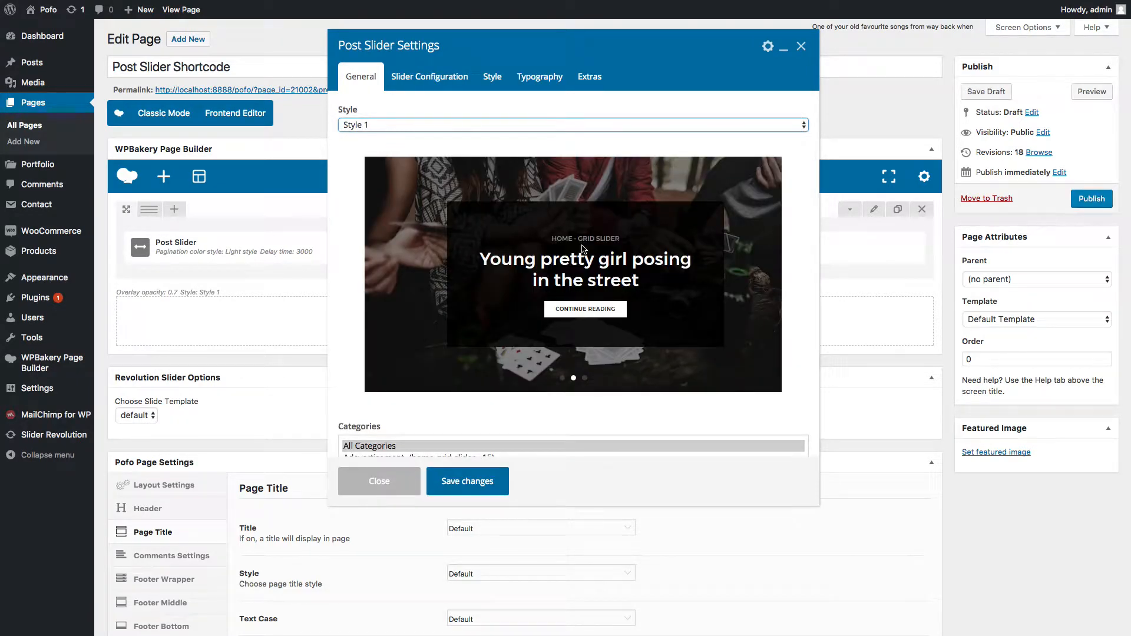
scroll(554, 296, down, 3)
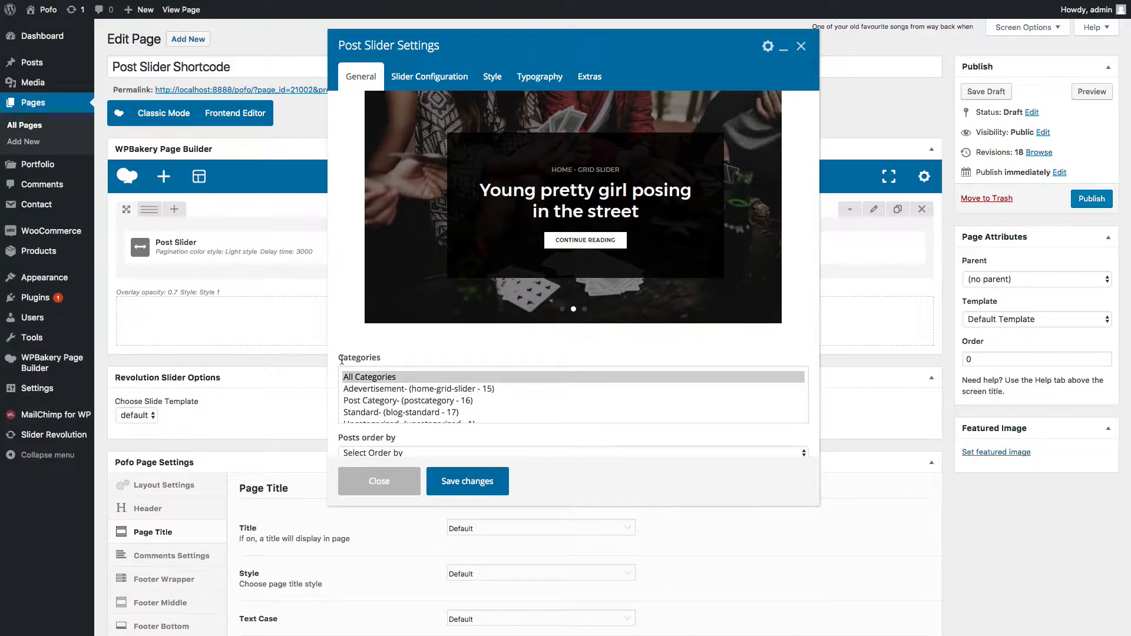
scroll(372, 405, down, 2)
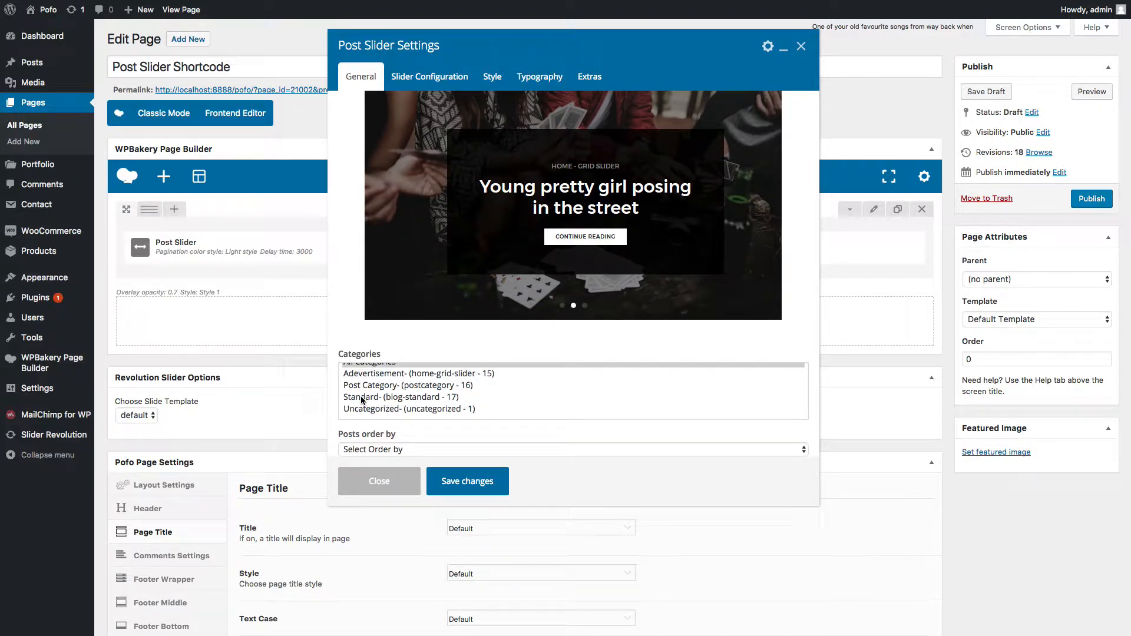
click(362, 398)
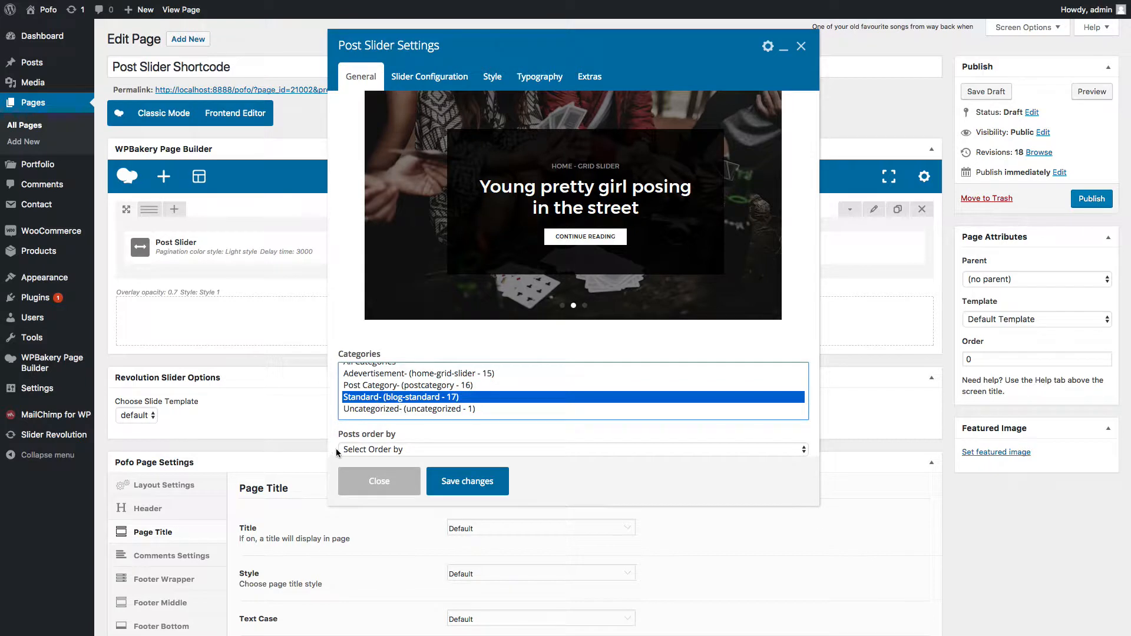
Step: Order the slider's posts by Date and sort them in Descending order
scroll(336, 433, down, 2)
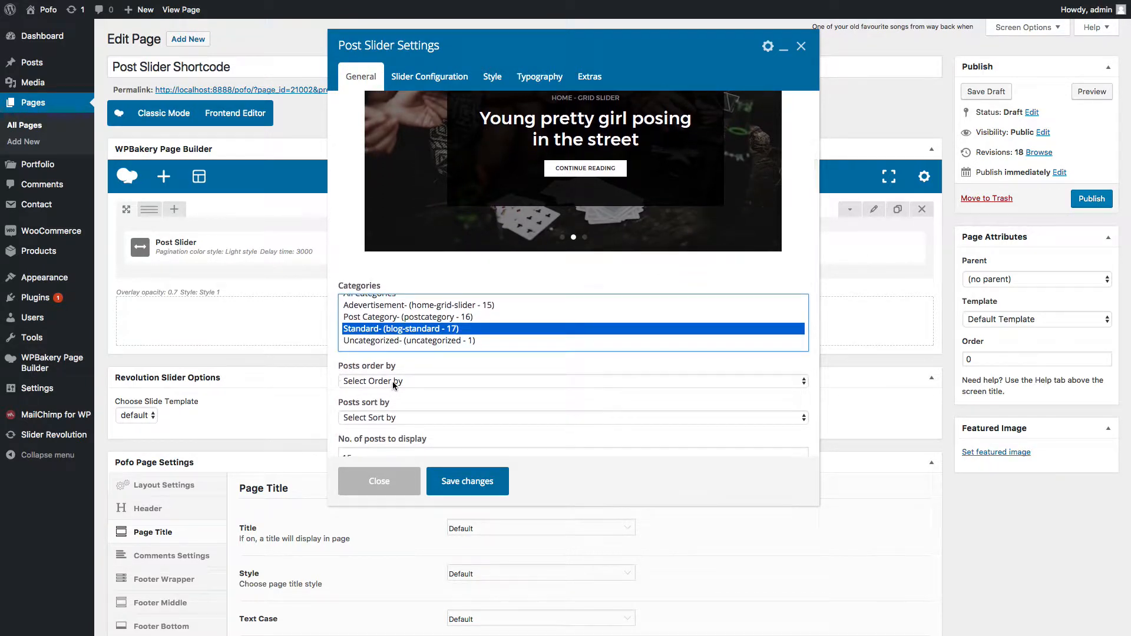
click(353, 380)
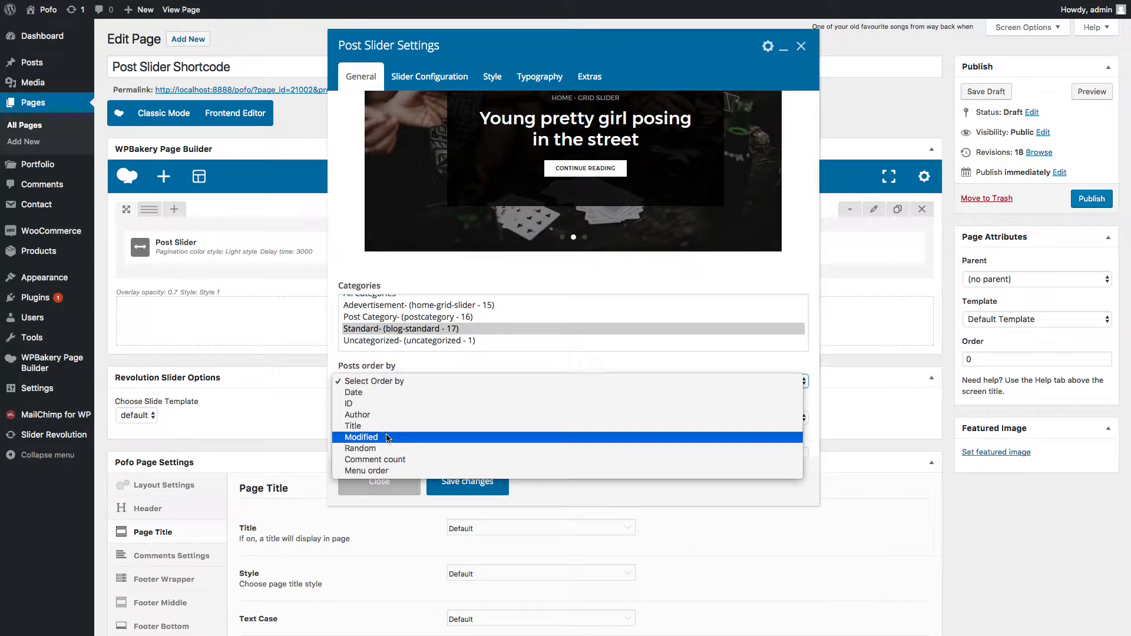
click(353, 392)
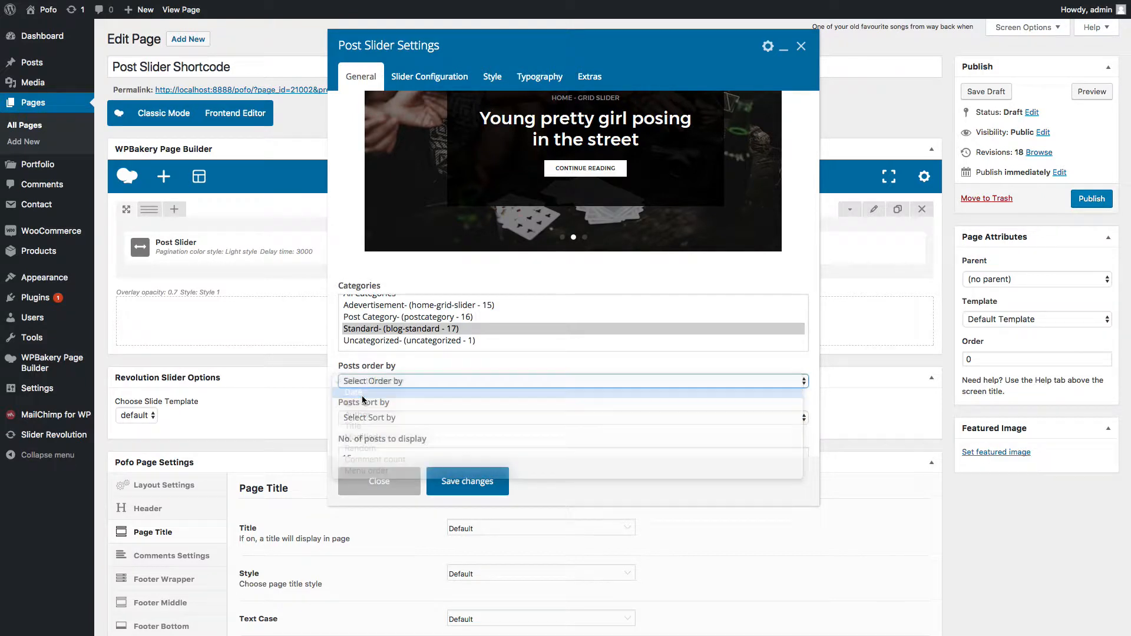
click(381, 418)
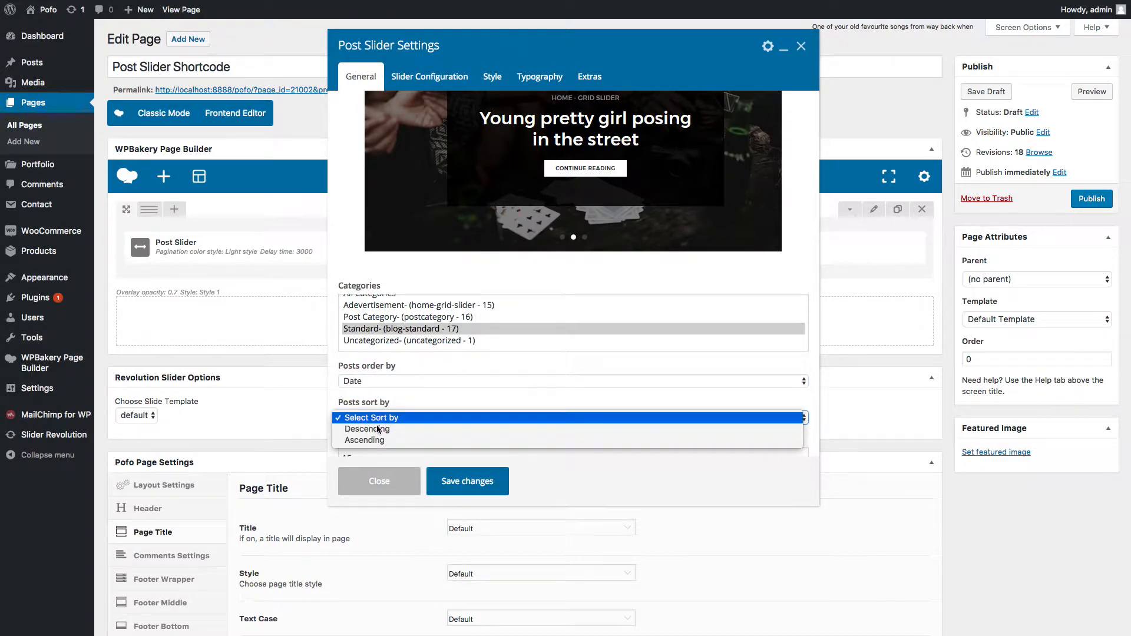
click(371, 431)
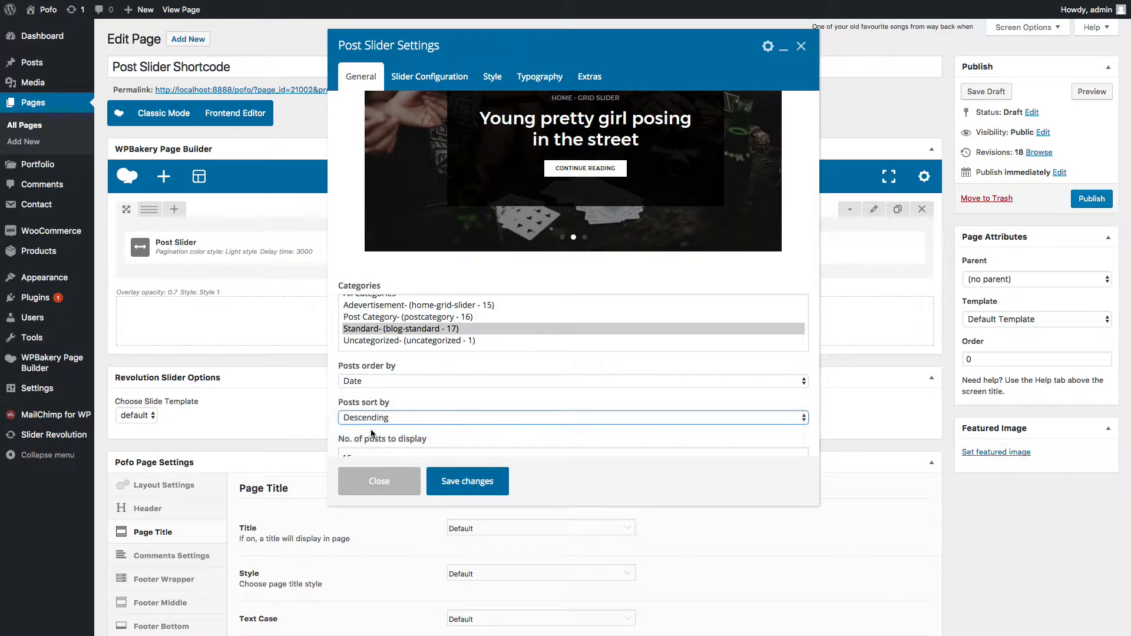
Step: Set the number of posts to display in the slider to 3
scroll(426, 380, down, 2)
click(426, 381)
key(BackSpace)
key(BackSpace)
text(3)
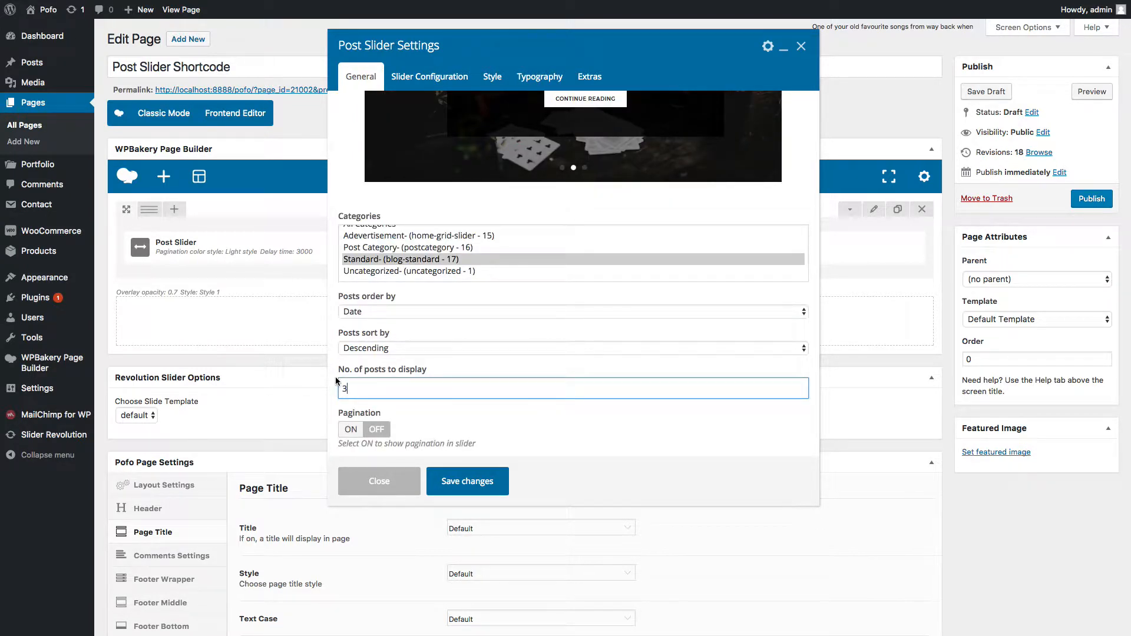
Step: Turn on the slider's pagination with Dot style and the Dark style color
scroll(436, 410, down, 1)
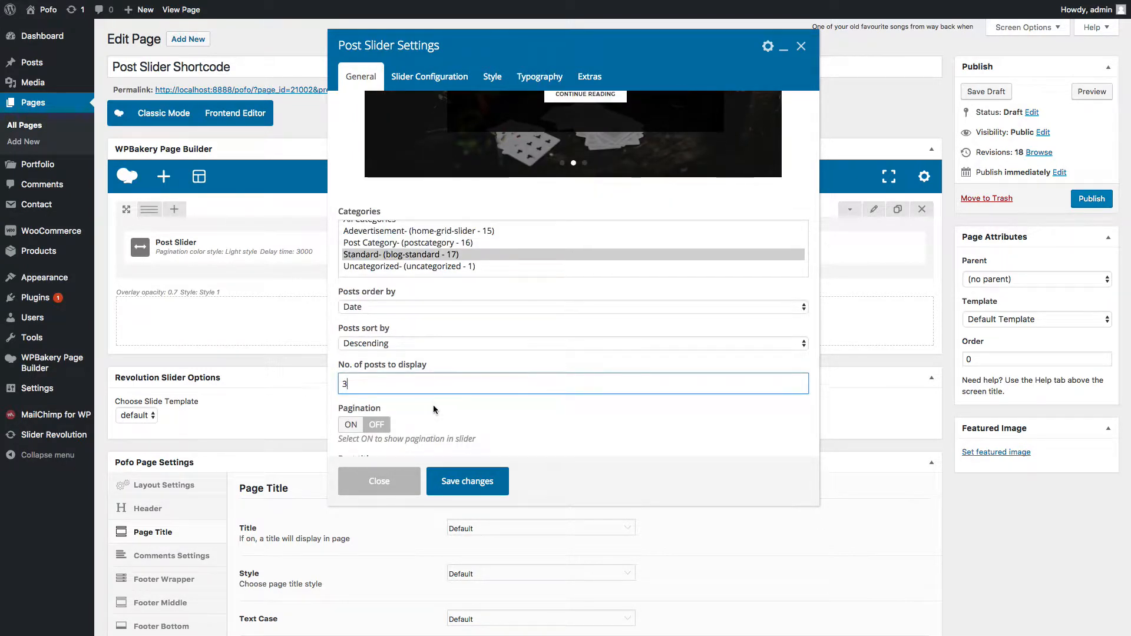
click(350, 425)
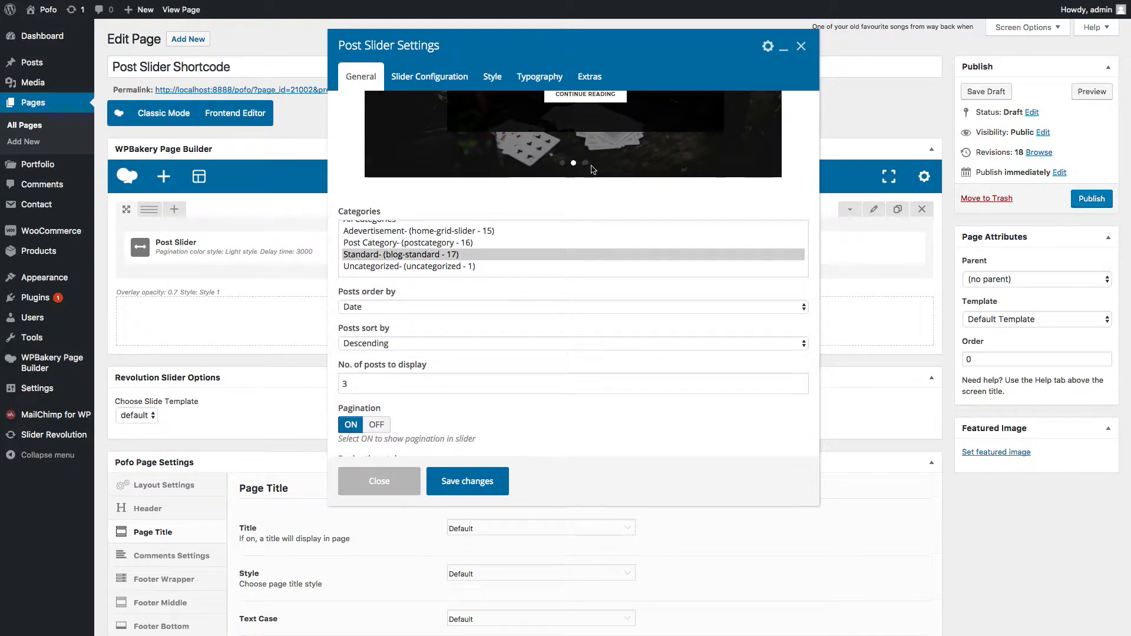
scroll(420, 383, down, 4)
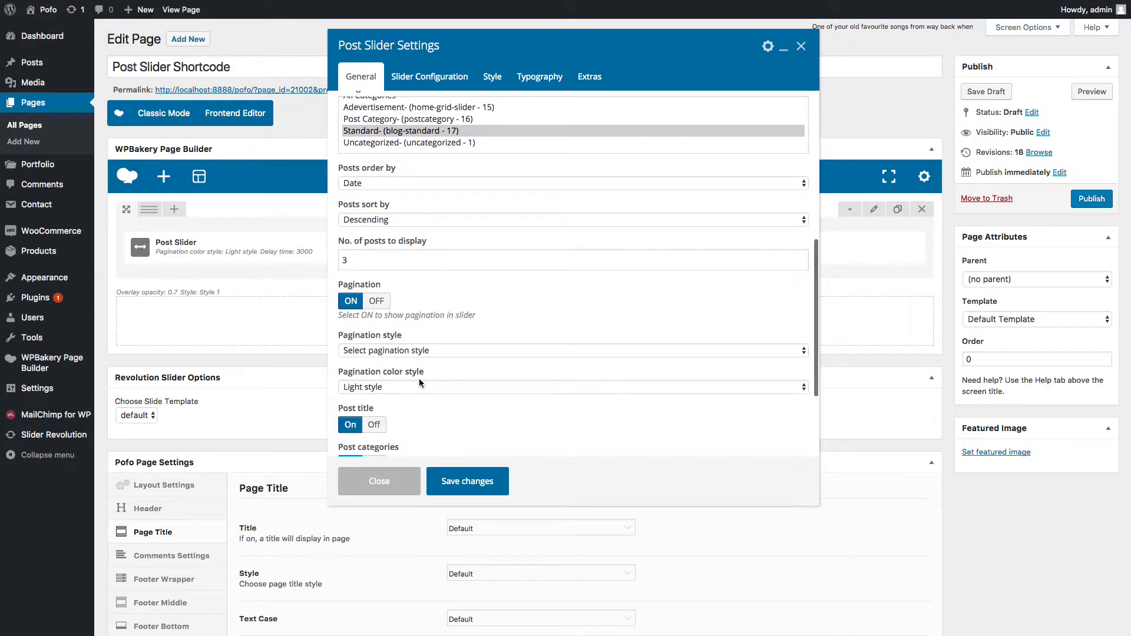
click(385, 352)
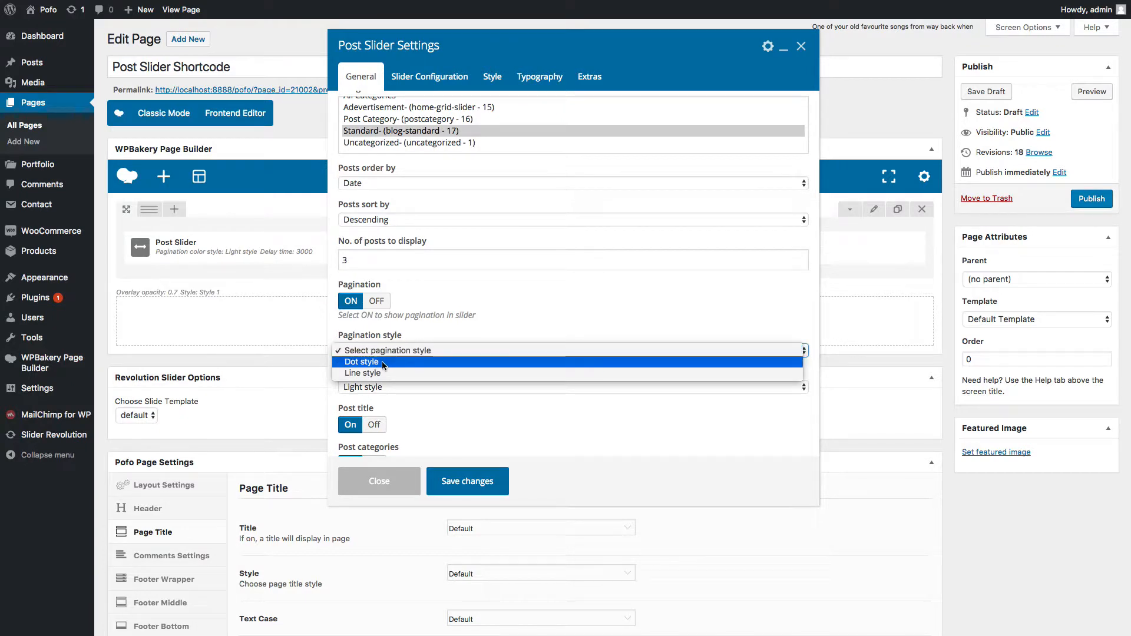
click(383, 364)
click(379, 388)
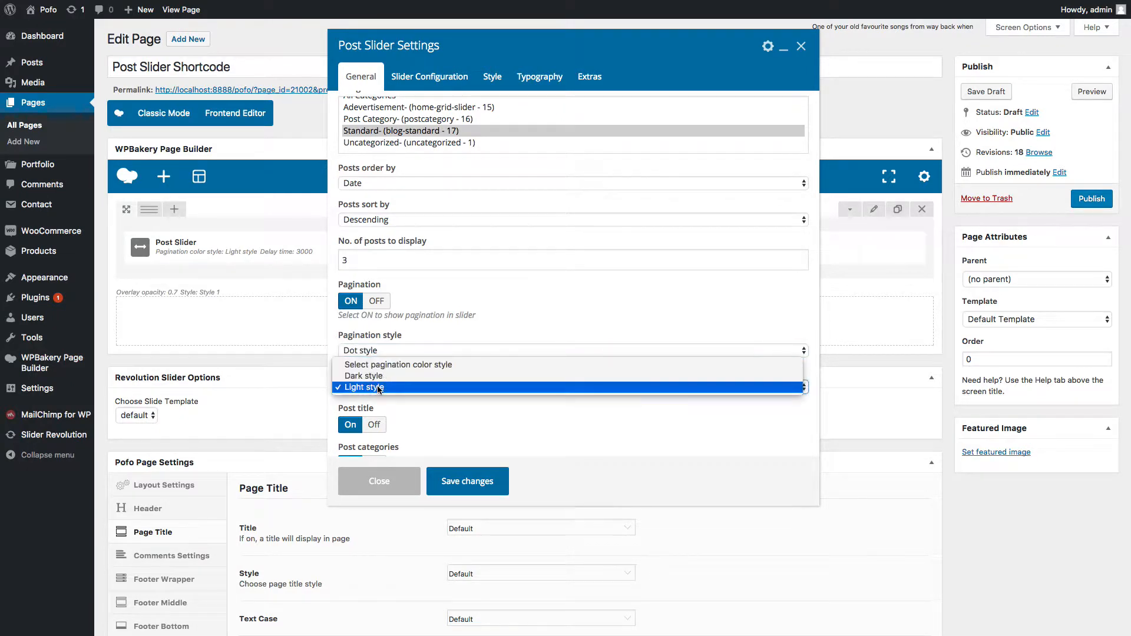
click(441, 380)
scroll(441, 390, down, 1)
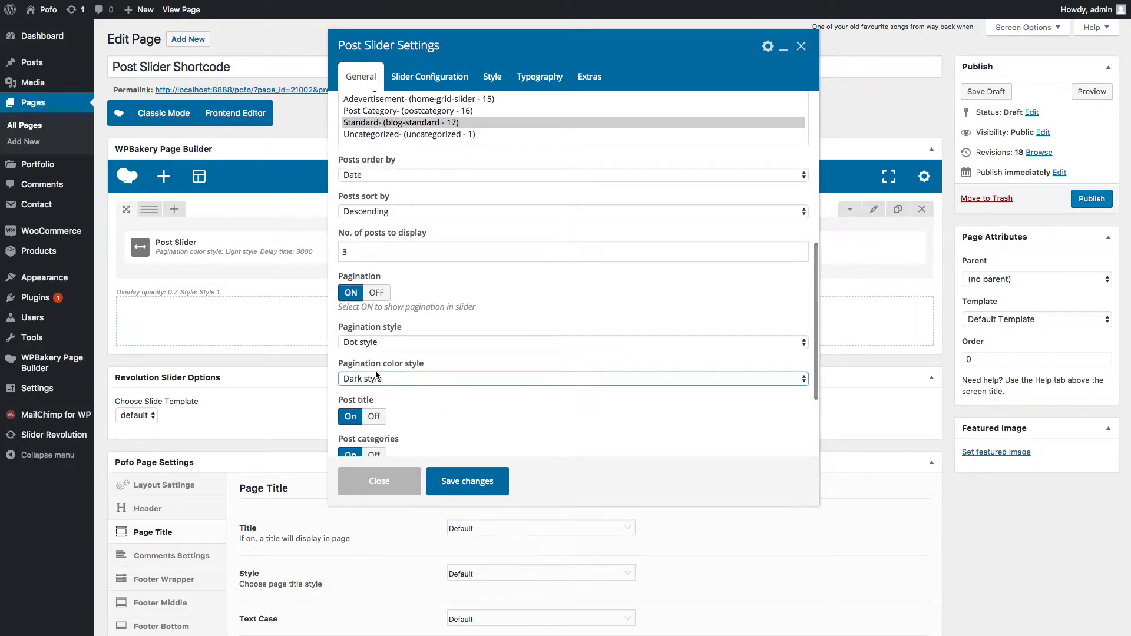
scroll(430, 397, down, 1)
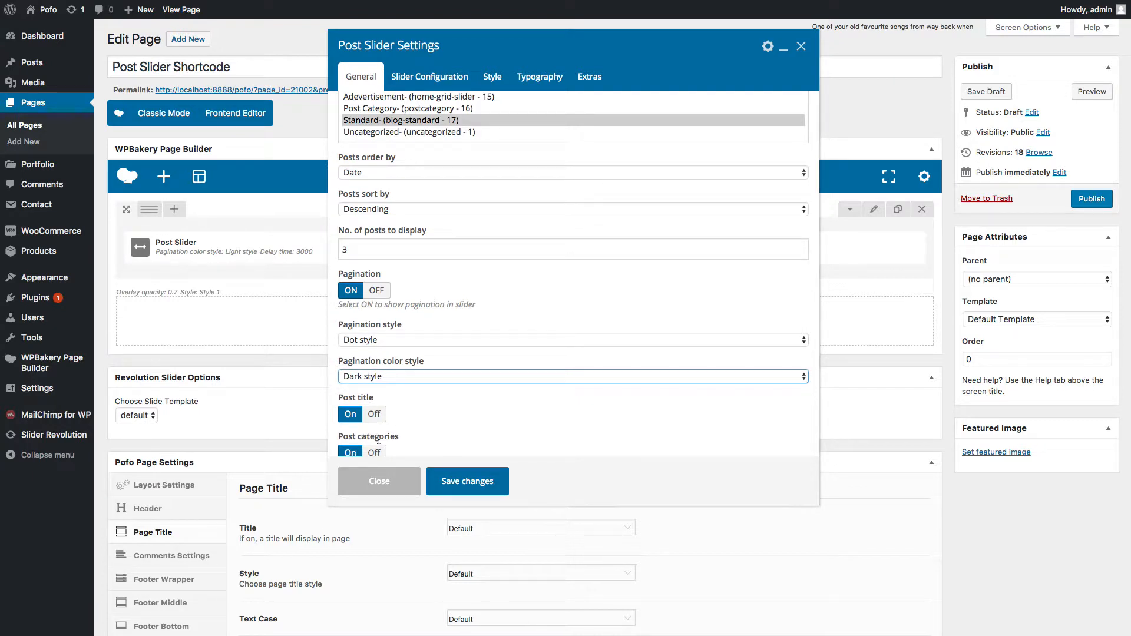
Step: Set the text of the slider's read more button to "Read More"
scroll(562, 257, up, 10)
scroll(451, 362, down, 10)
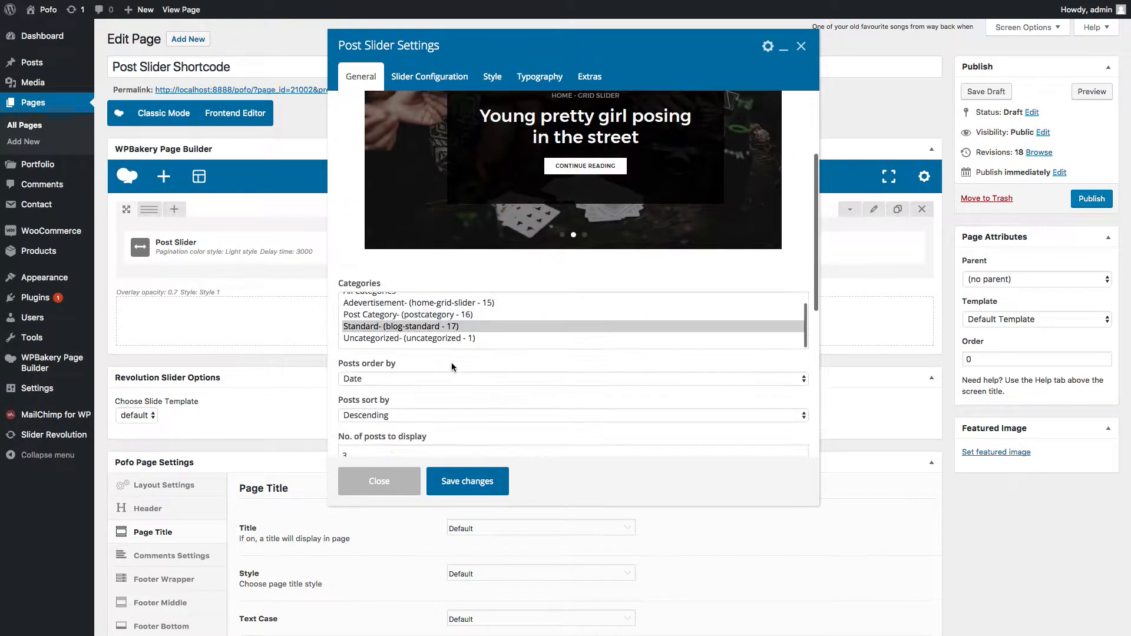
scroll(449, 365, down, 4)
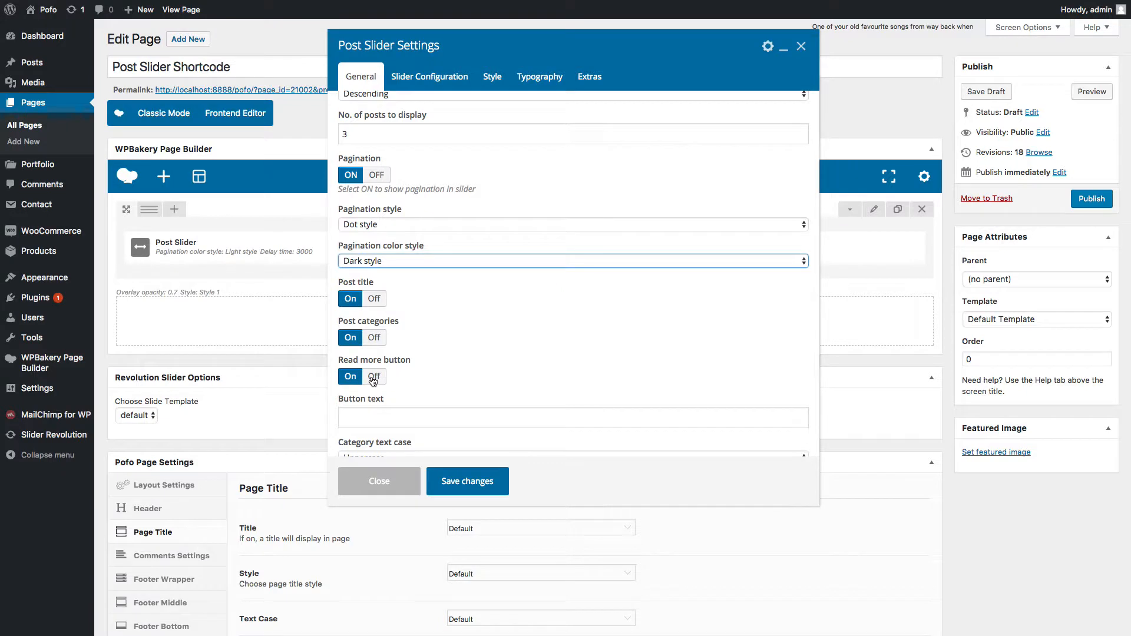
click(378, 418)
scroll(509, 363, down, 1)
text(Read More)
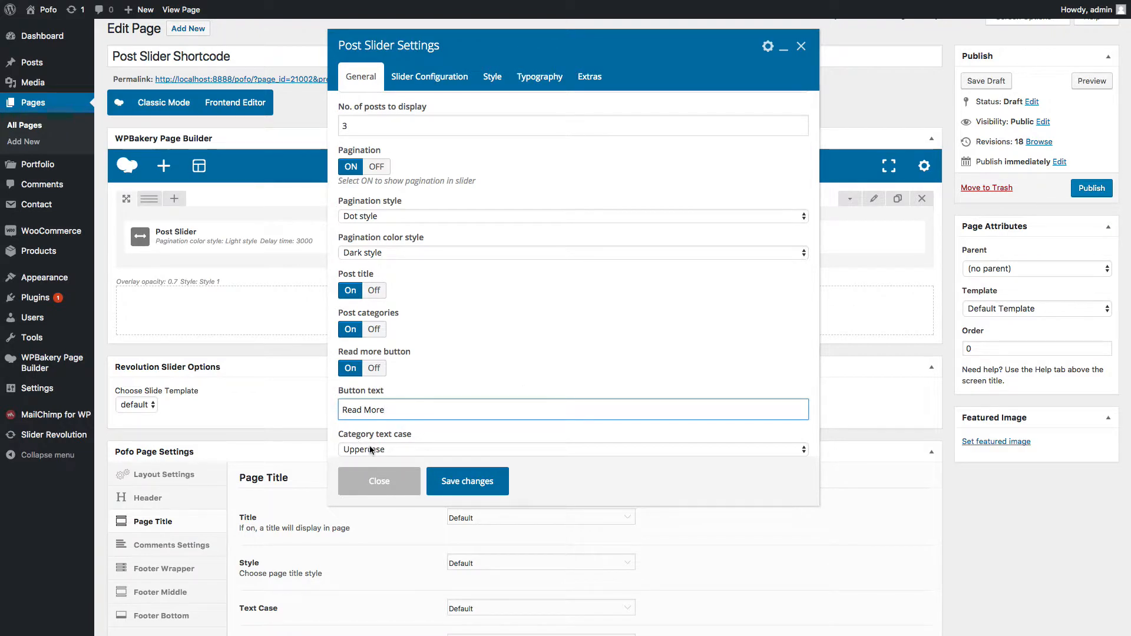
Step: Choose Uppercase as the slider's category text case
scroll(408, 440, down, 1)
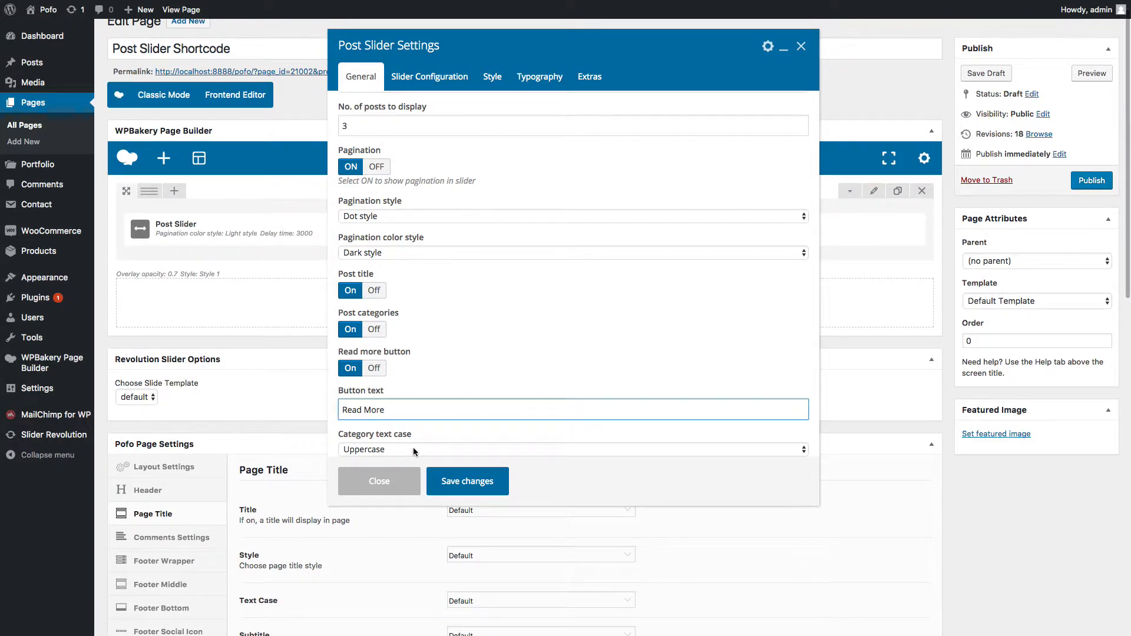
click(414, 450)
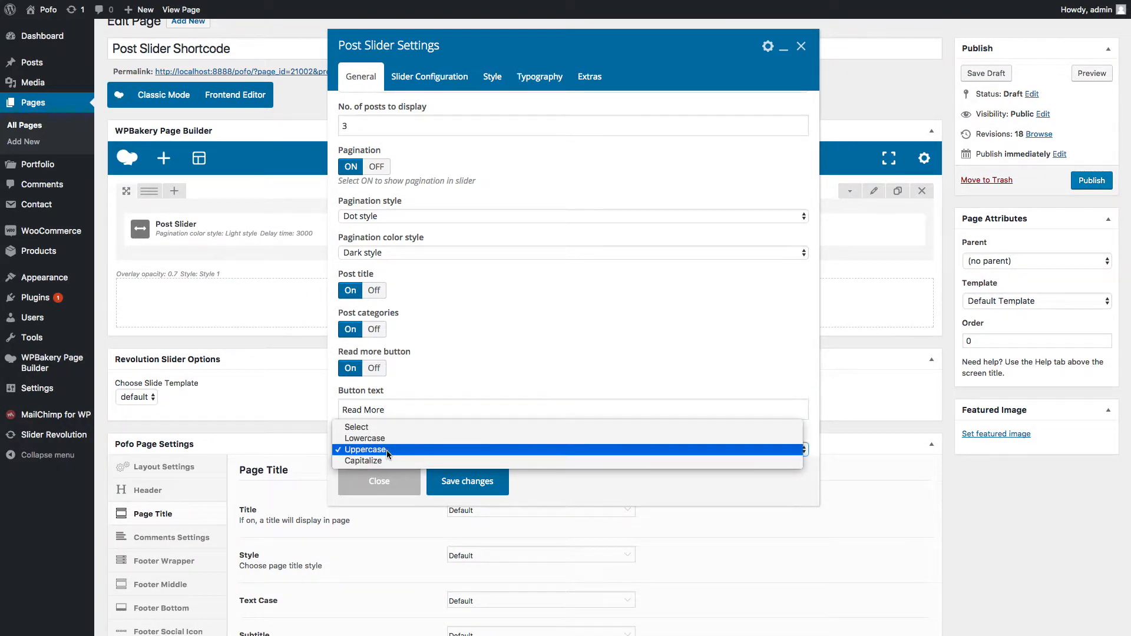
click(389, 450)
scroll(514, 320, up, 10)
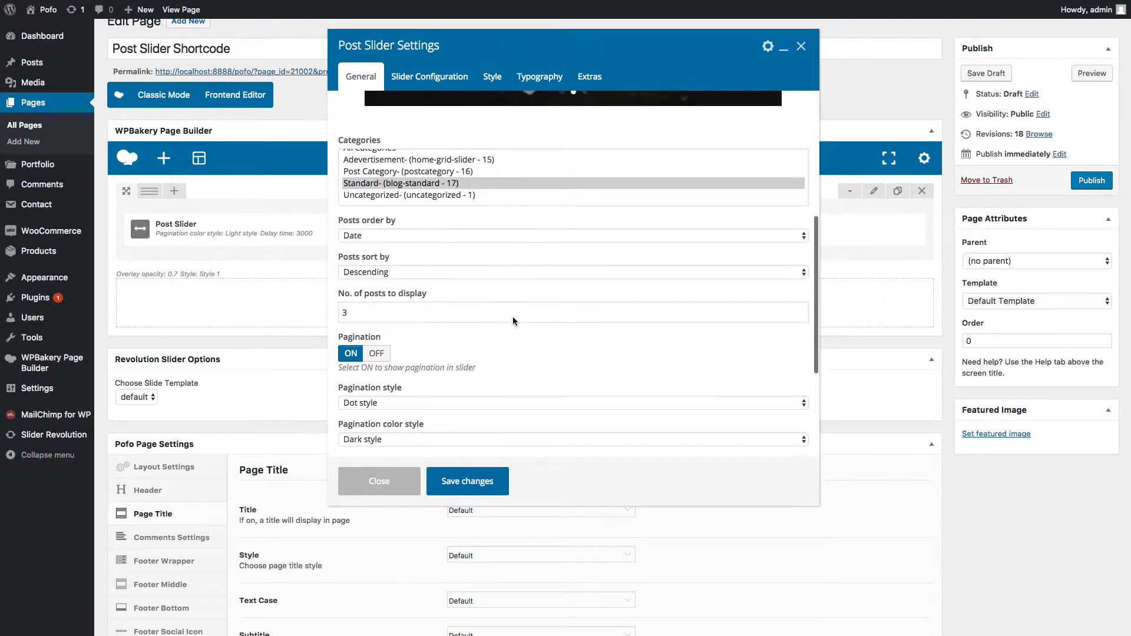
Step: Turn on auto play in the slider configuration and open the delay time for editing
click(445, 79)
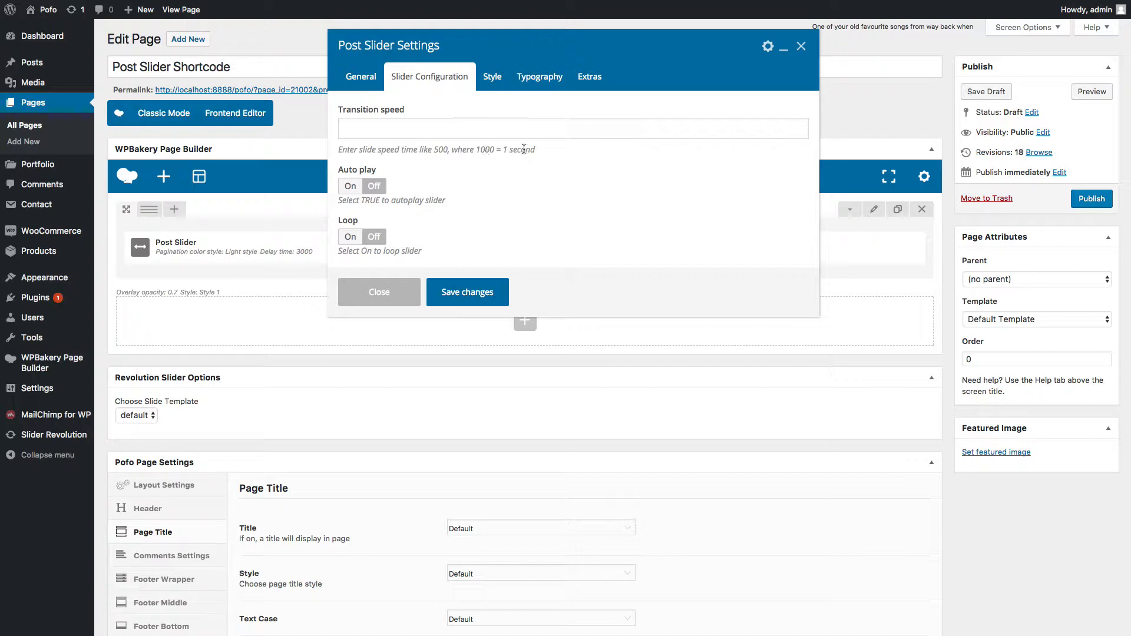
click(351, 189)
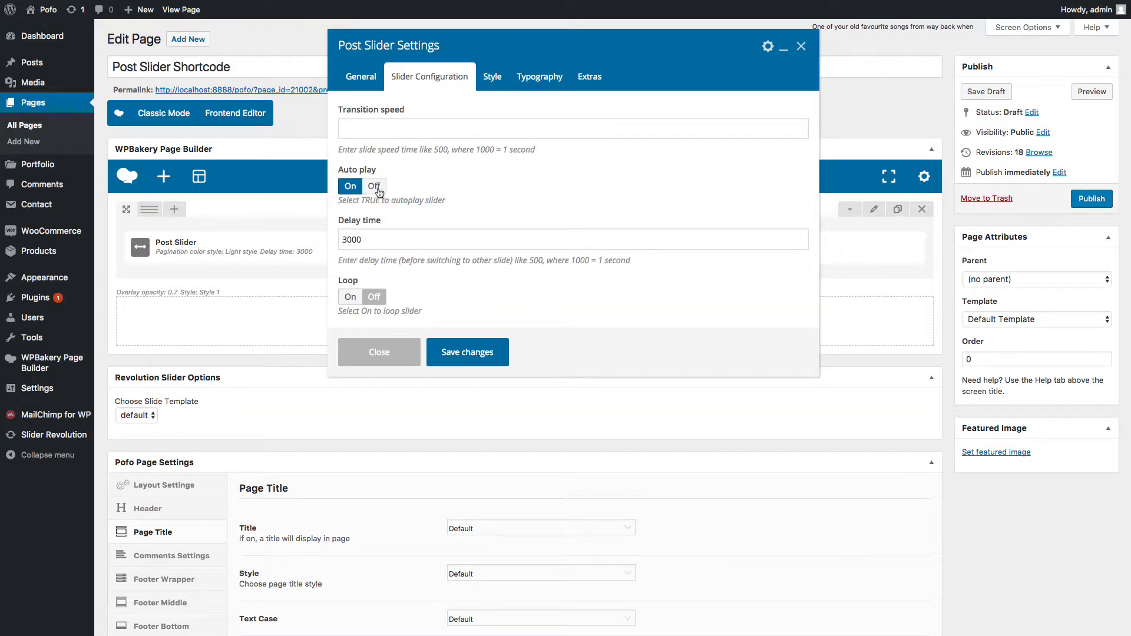
click(396, 239)
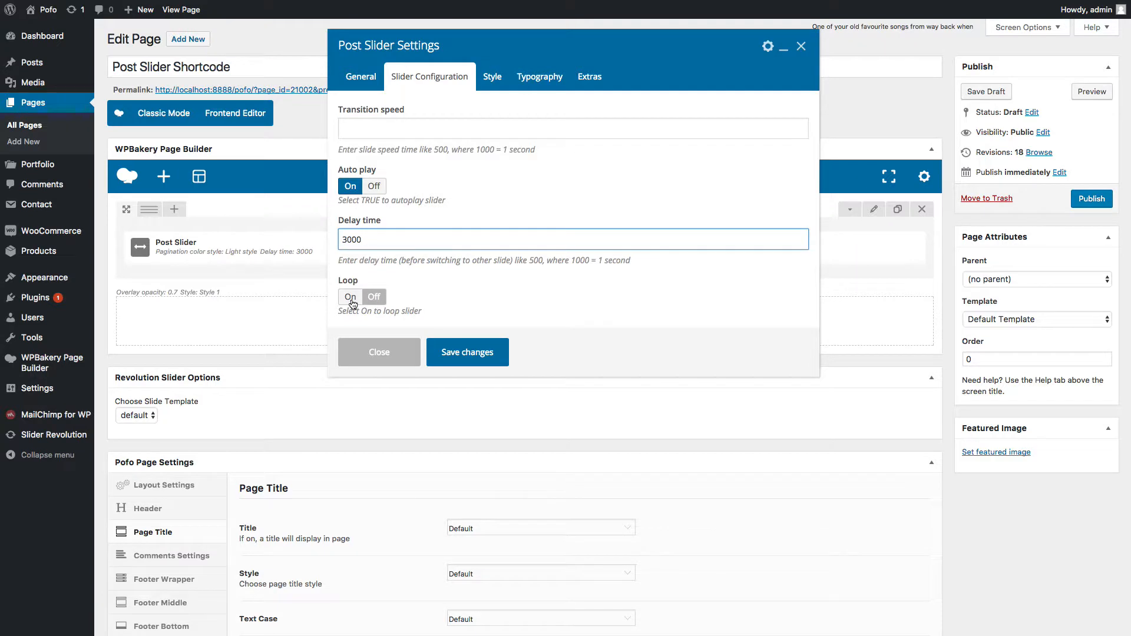
Step: Examine the slider's style color options and the title typography settings, including font size, line height, letter spacing, font weight and element tag
click(492, 76)
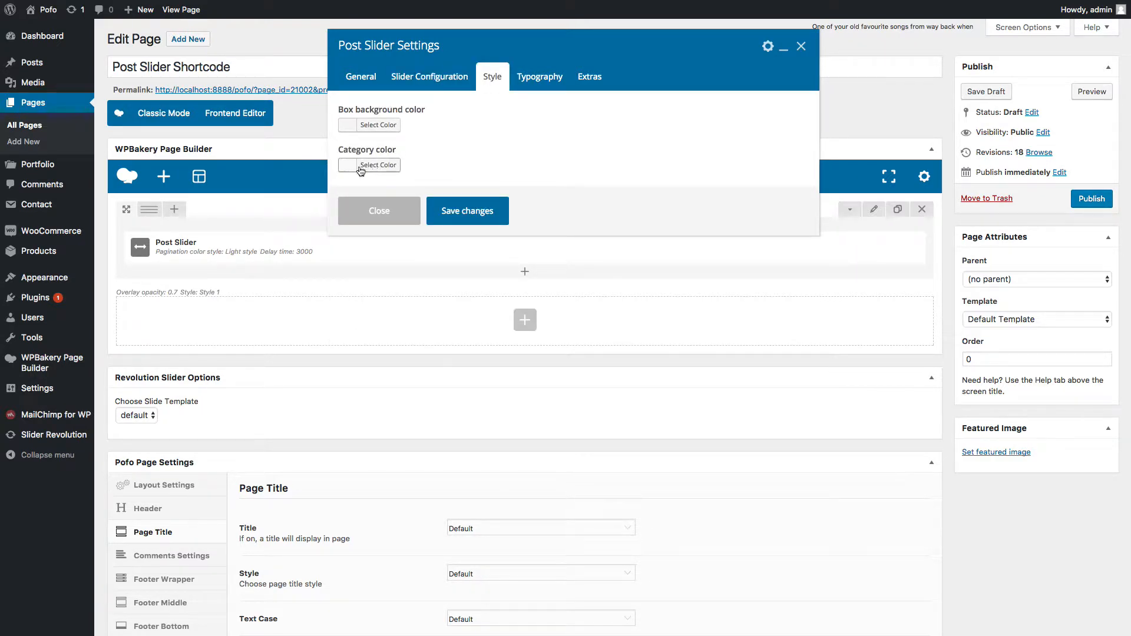
click(543, 81)
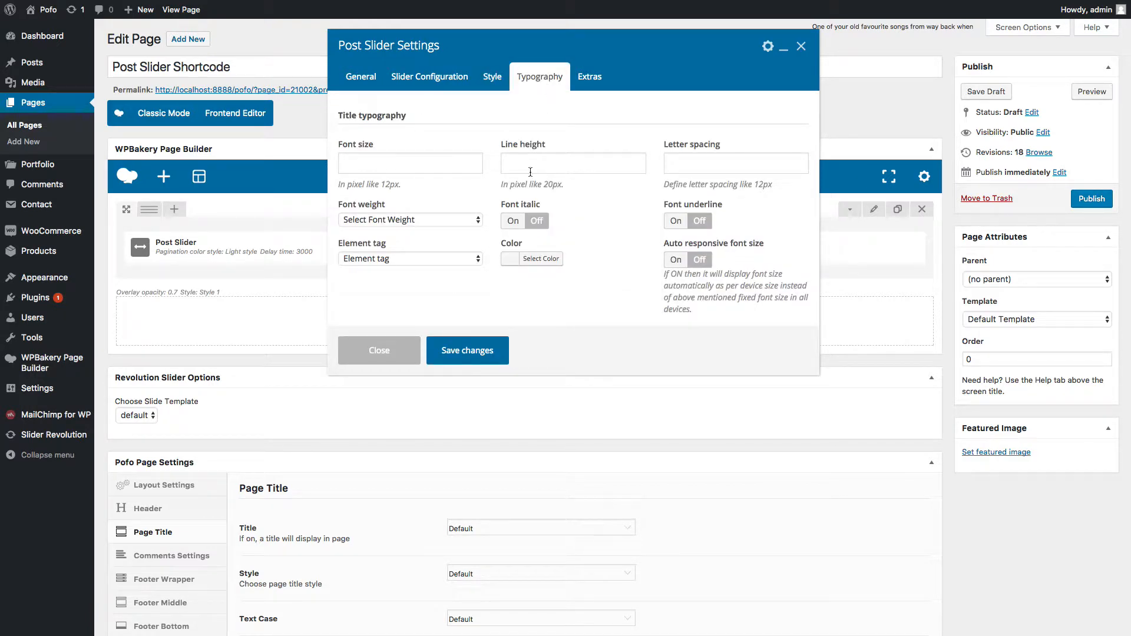
click(446, 169)
click(546, 170)
click(682, 167)
click(429, 221)
click(448, 196)
click(403, 260)
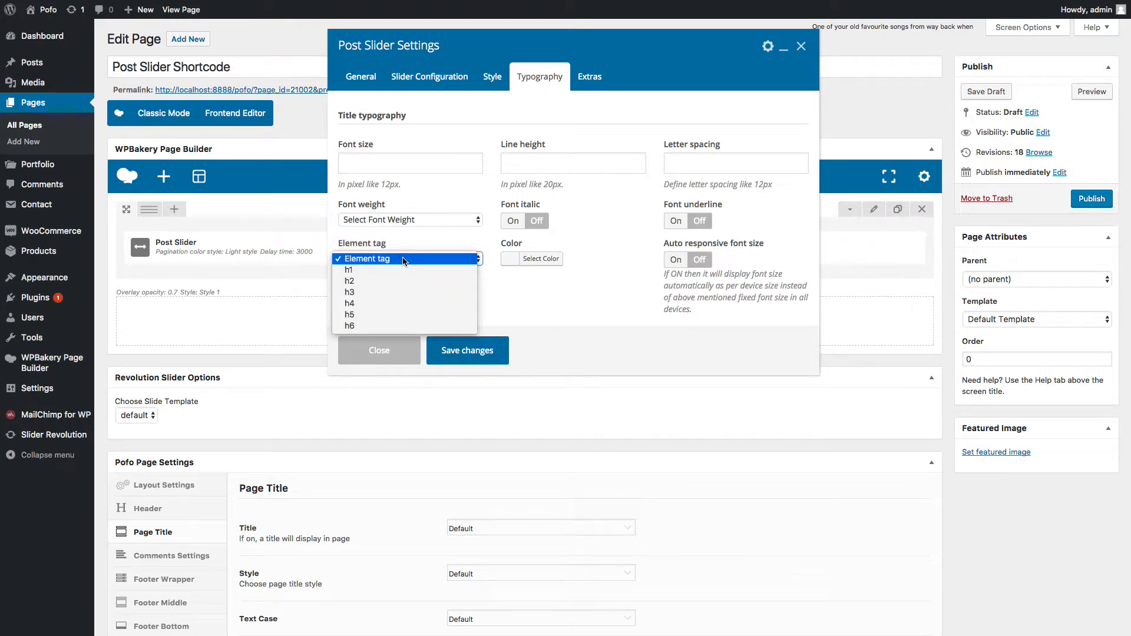
click(630, 257)
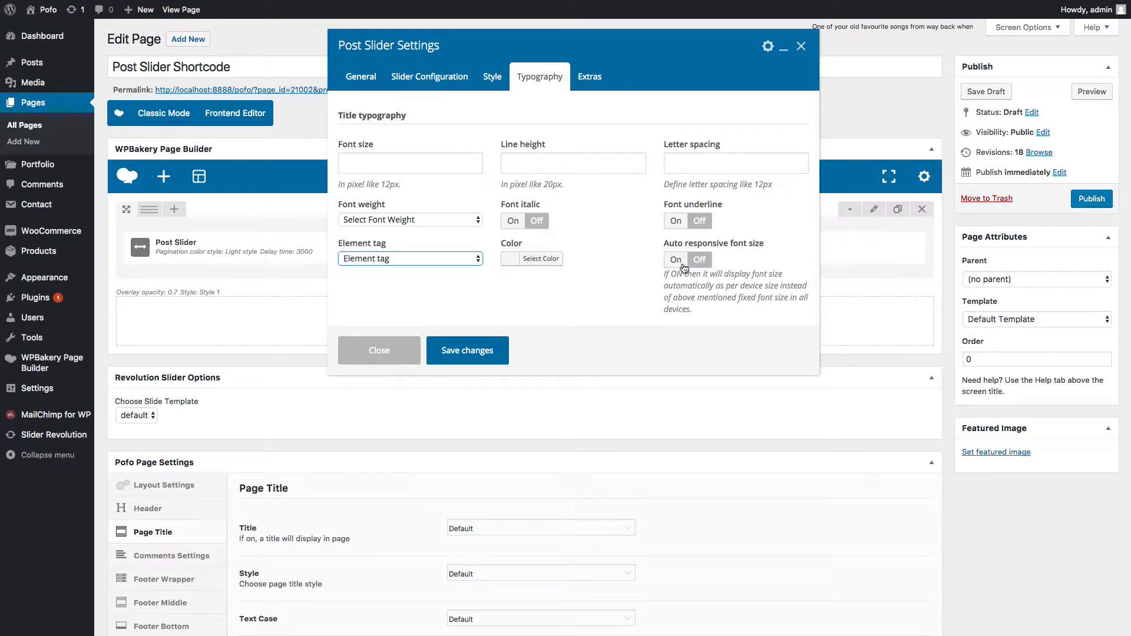
Step: Examine the slider's extra options for the element ID and the extra class name
click(589, 82)
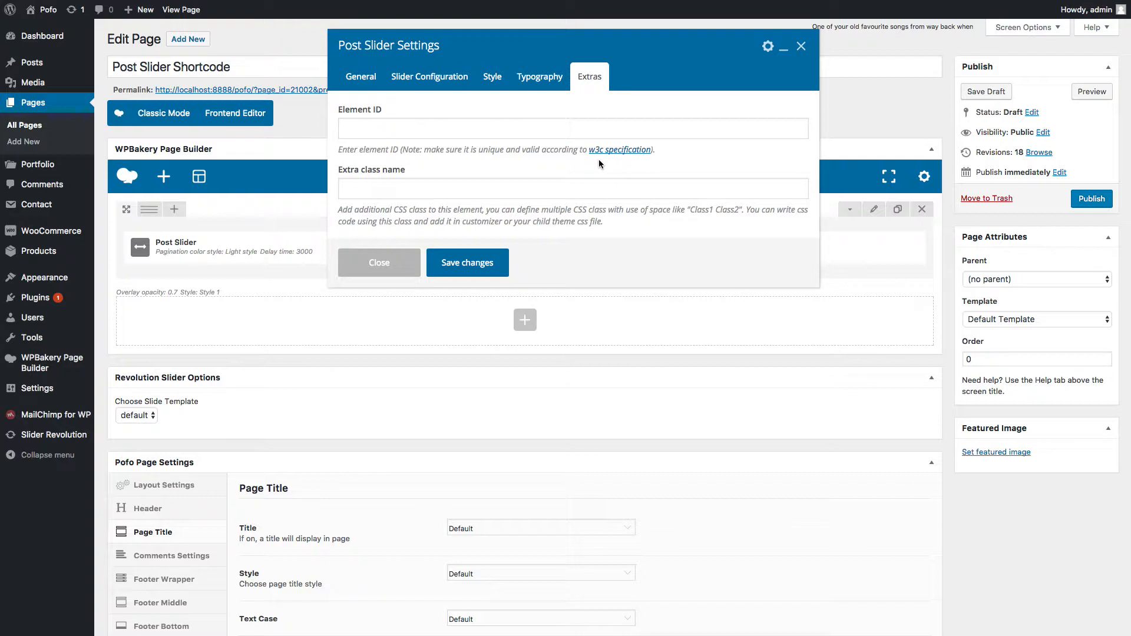
click(393, 132)
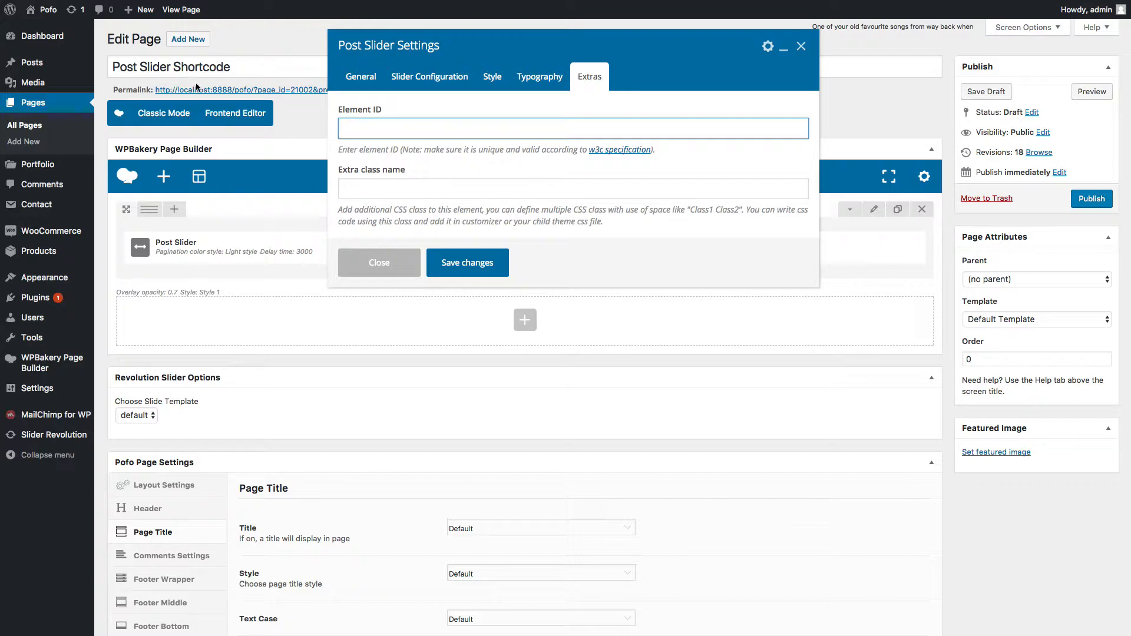
click(391, 188)
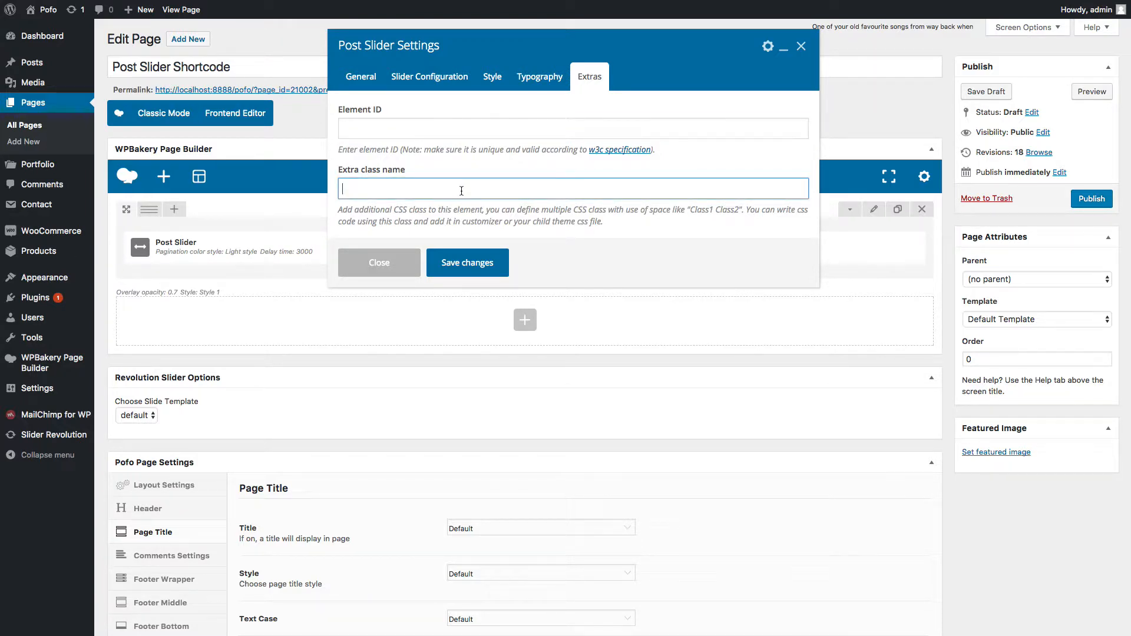
click(393, 132)
click(396, 188)
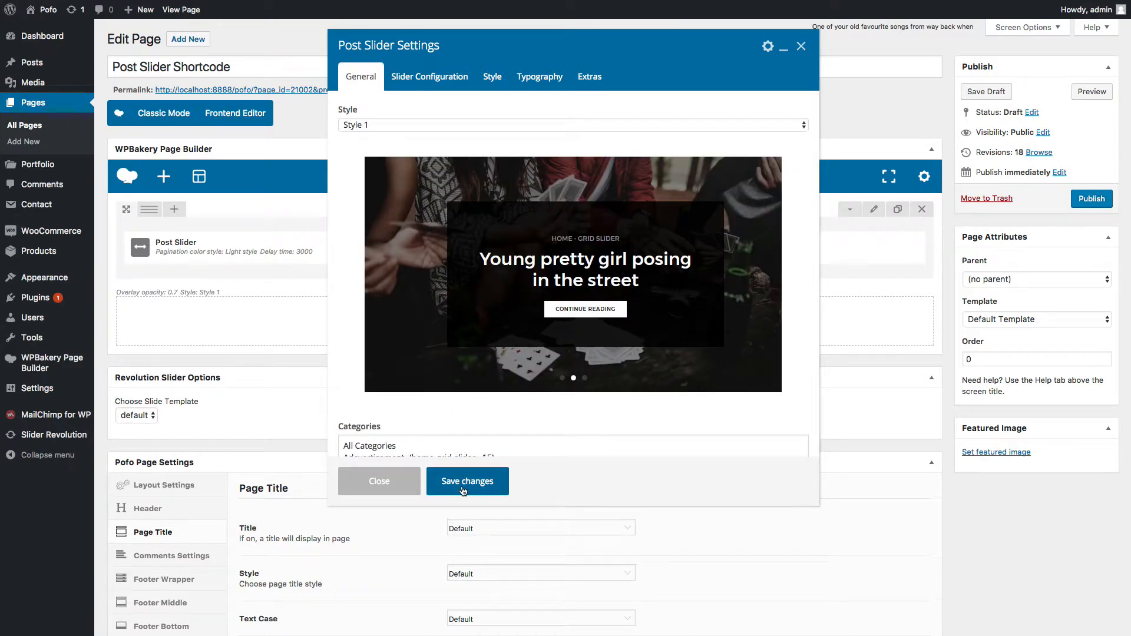
Step: Save the Post Slider settings and preview the page
click(464, 481)
click(1094, 92)
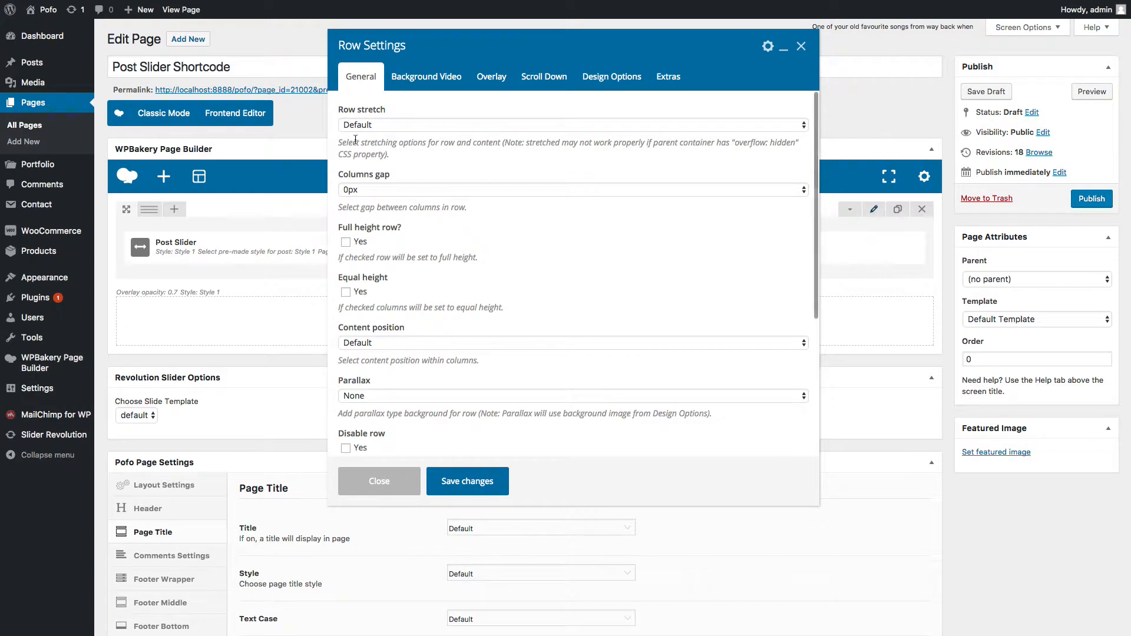
Step: Set the row stretch of the slider's row to "Stretch row and content (no paddings)" and save the row settings
click(384, 125)
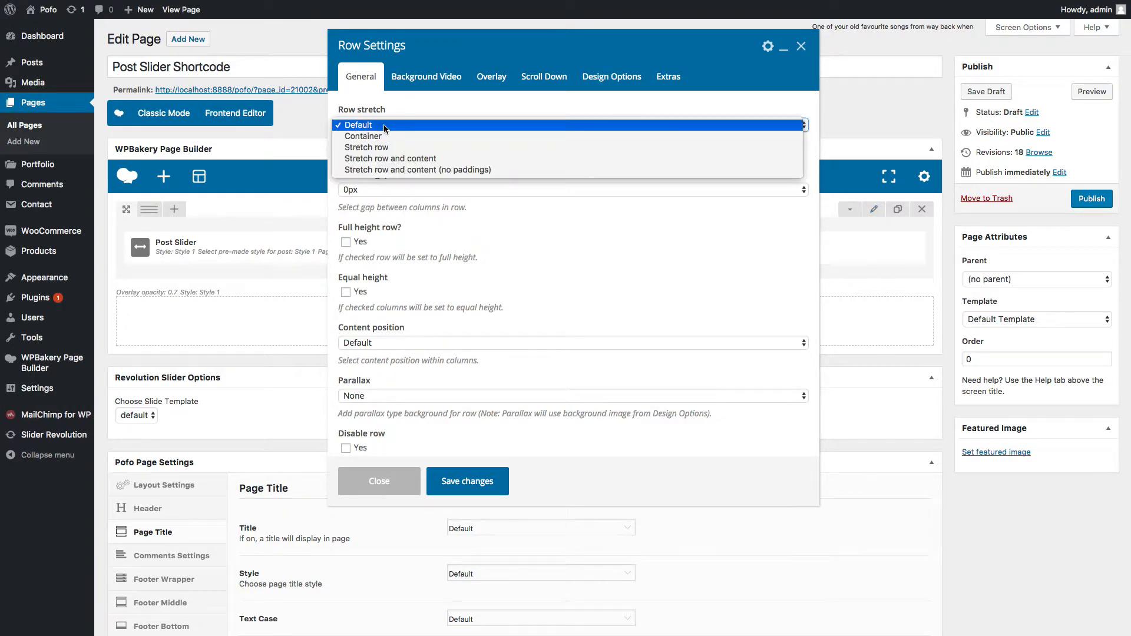
click(432, 169)
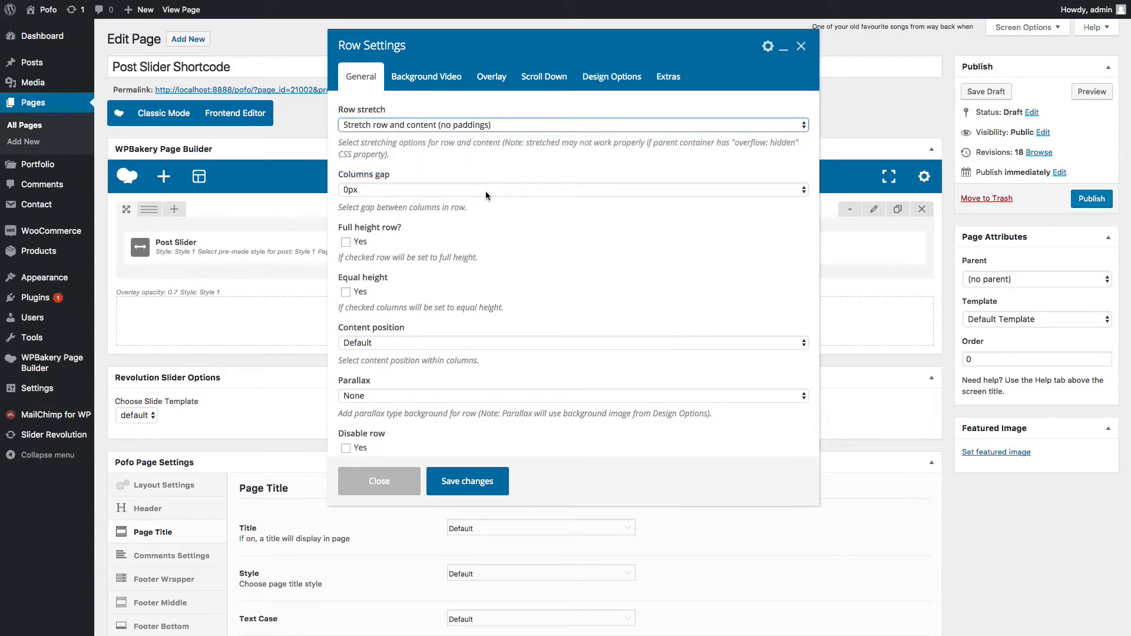
click(469, 483)
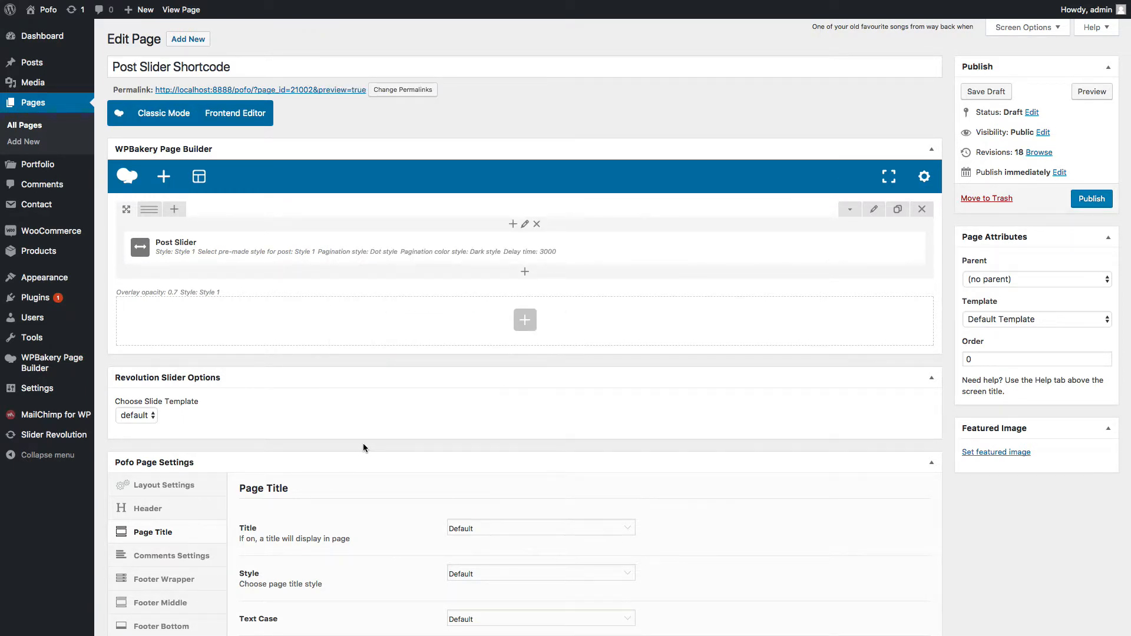
Step: Turn the page title off in the Pofo page settings
scroll(363, 443, down, 2)
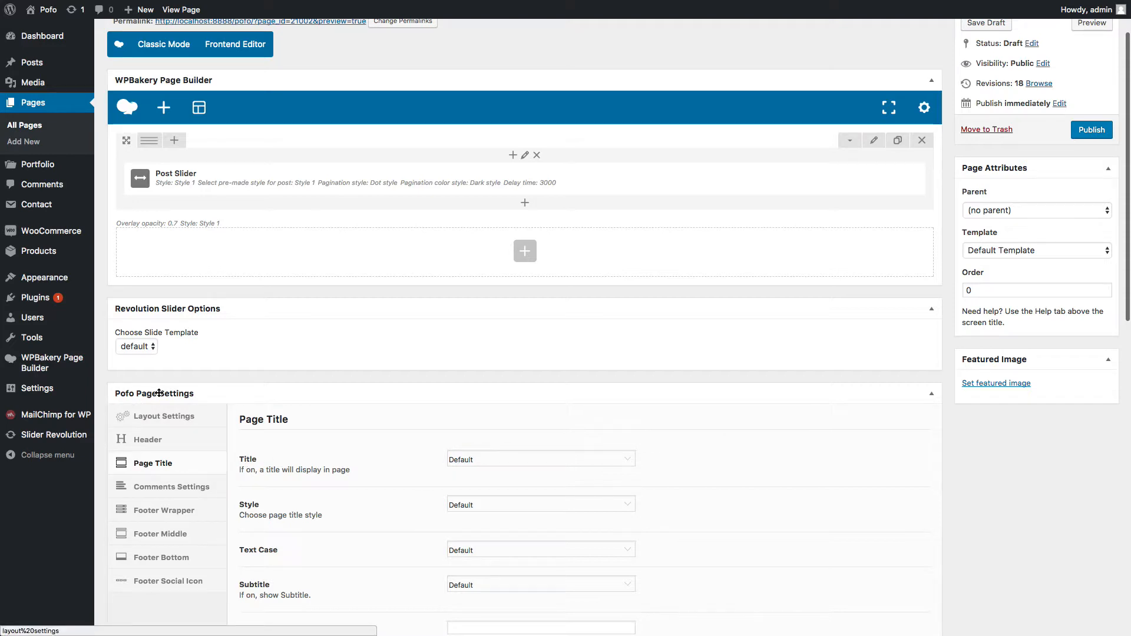
click(490, 461)
click(484, 478)
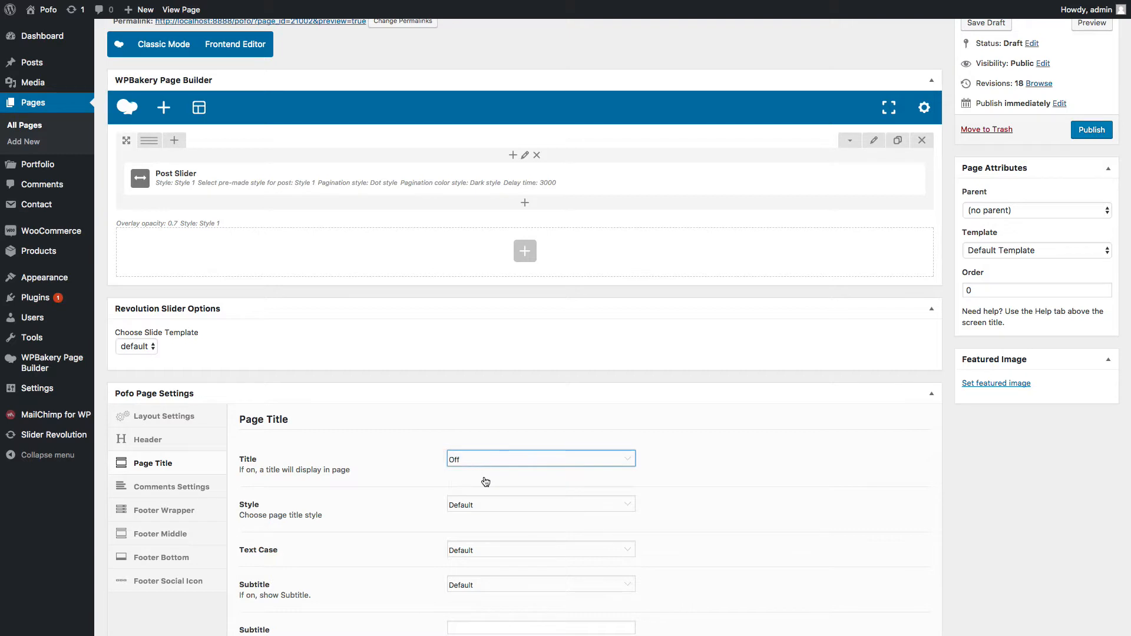
Step: Preview the page and swipe through the post slider's slides
scroll(1037, 171, up, 3)
click(1088, 96)
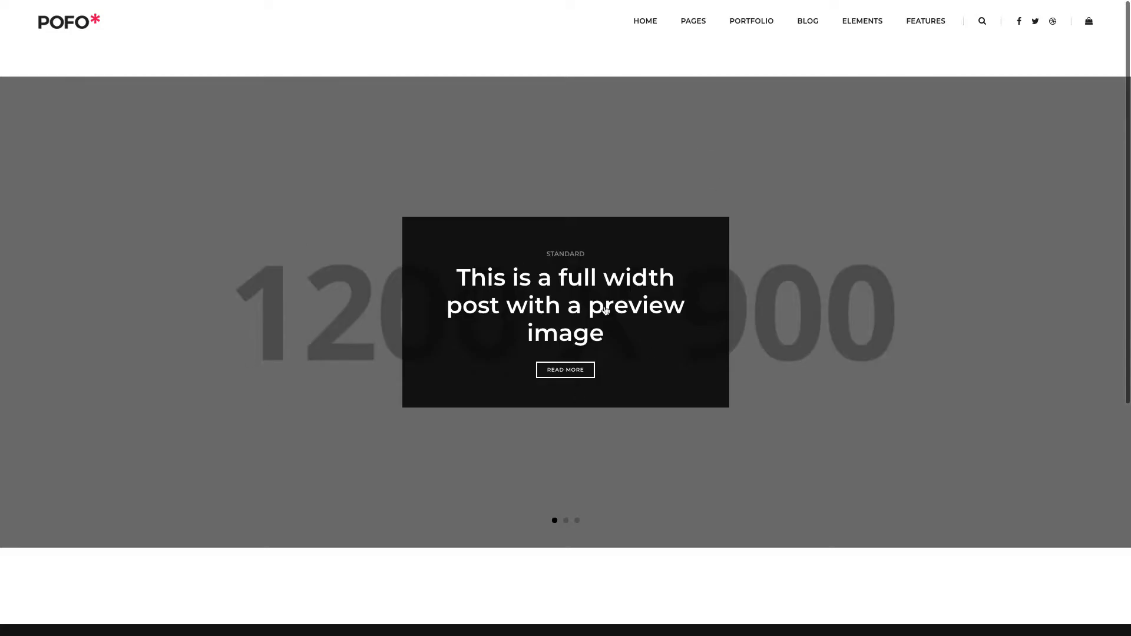
drag(817, 324, 454, 327)
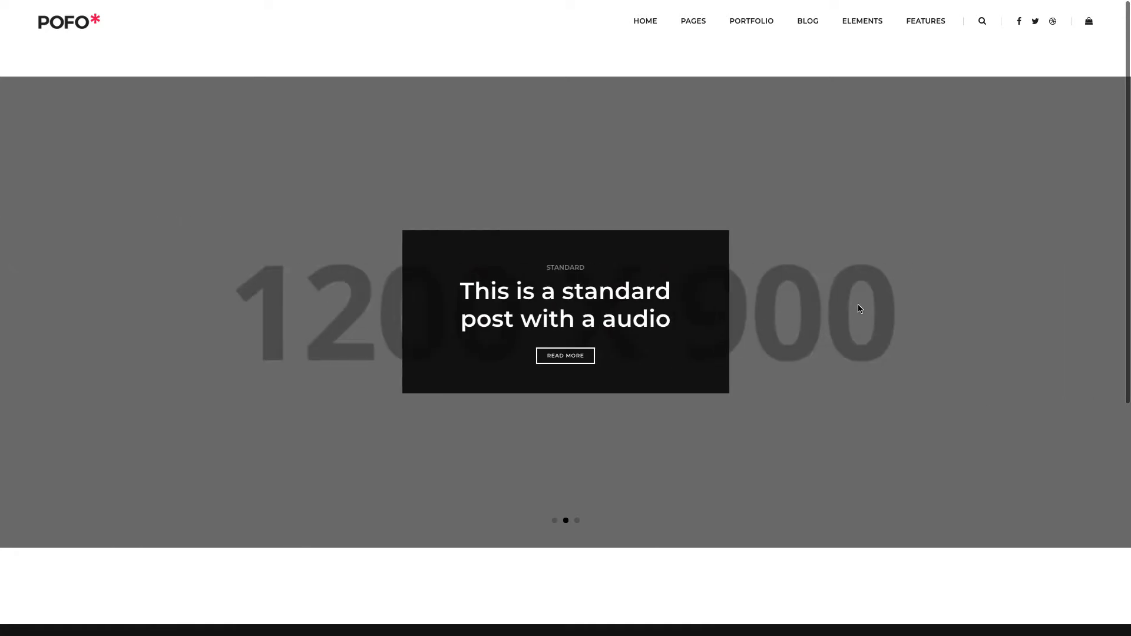
drag(856, 310, 475, 318)
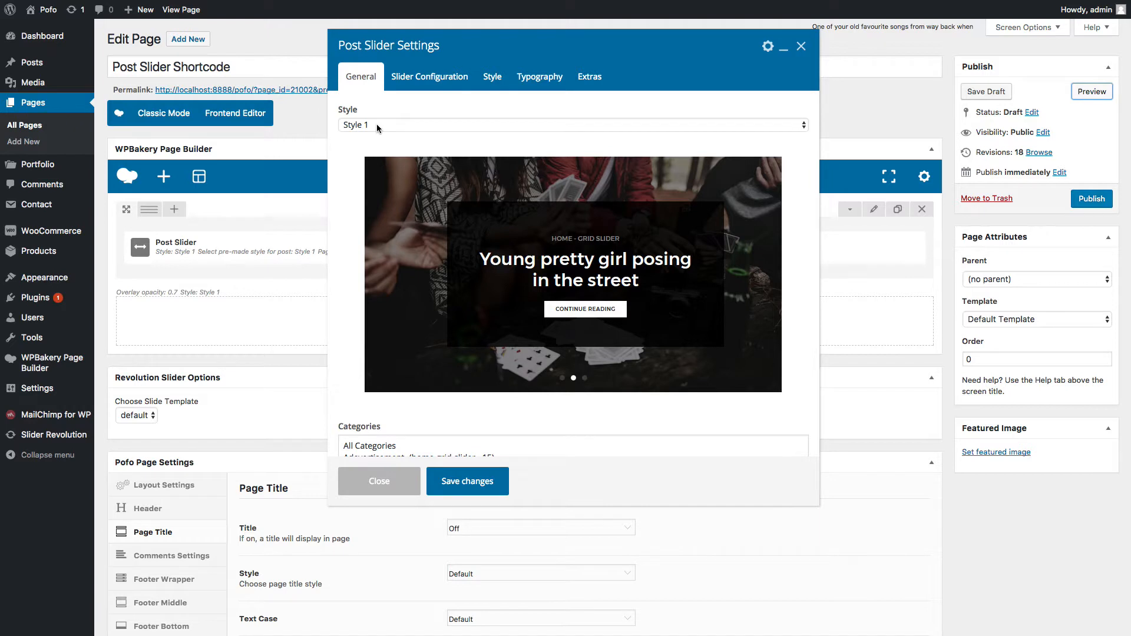
Step: Switch the Post Slider to Style 2, save its settings and preview the page
click(374, 125)
click(377, 136)
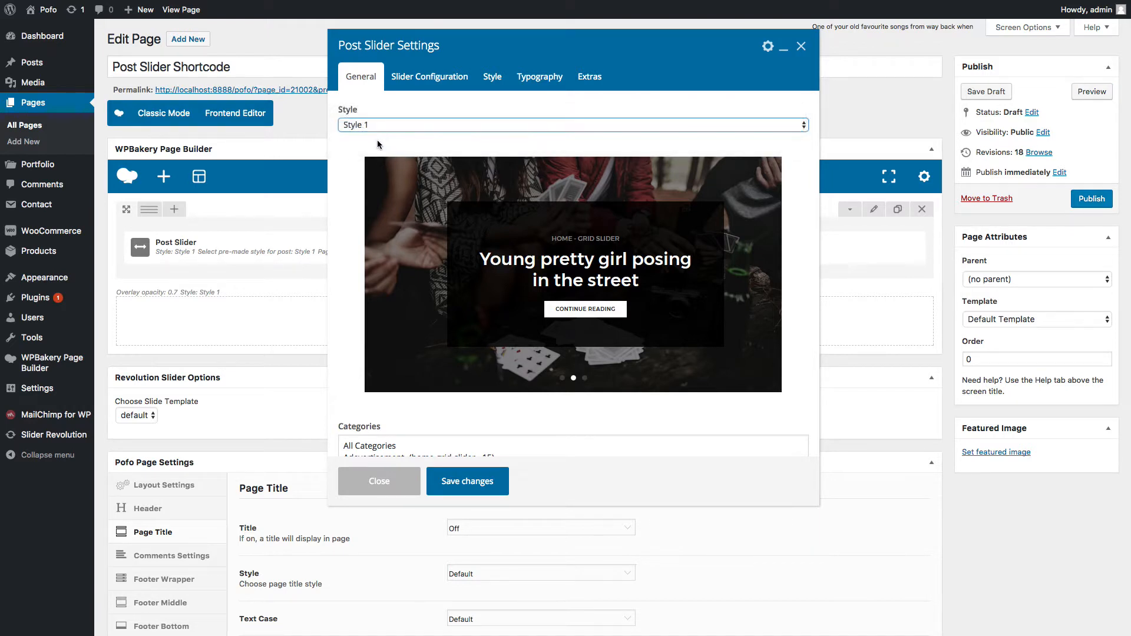
key(Down)
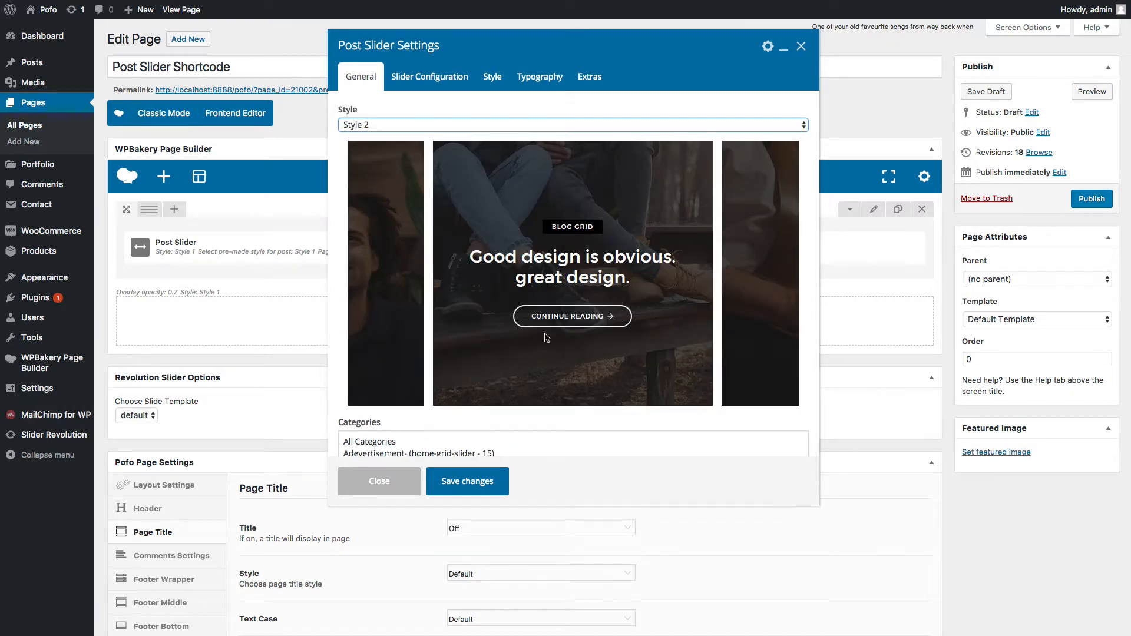
scroll(377, 314, down, 1)
click(492, 77)
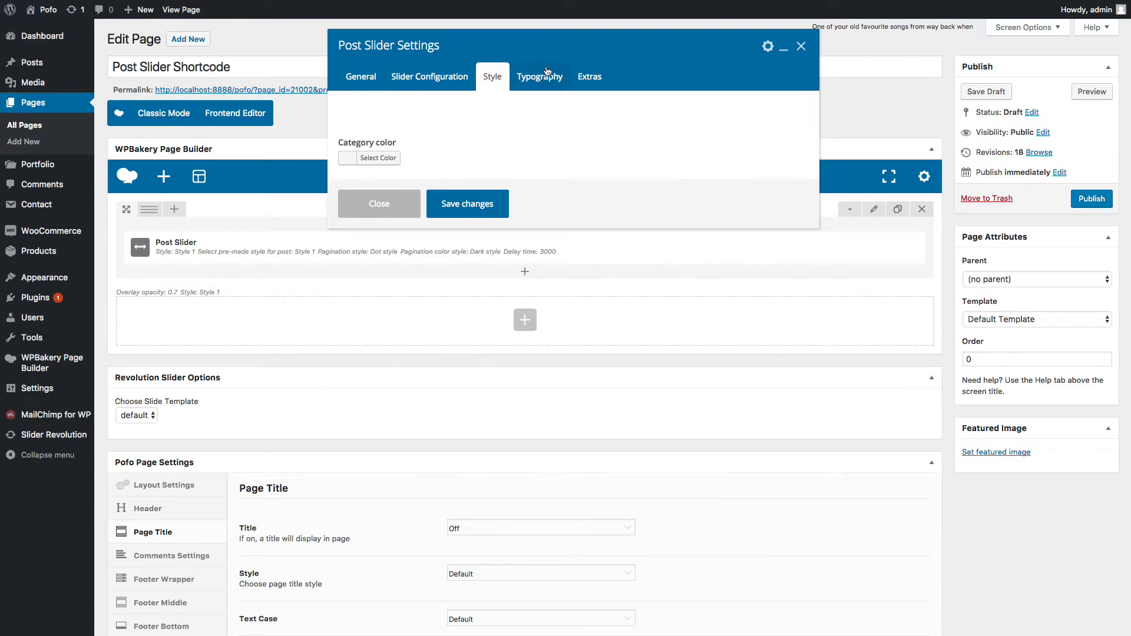
click(467, 210)
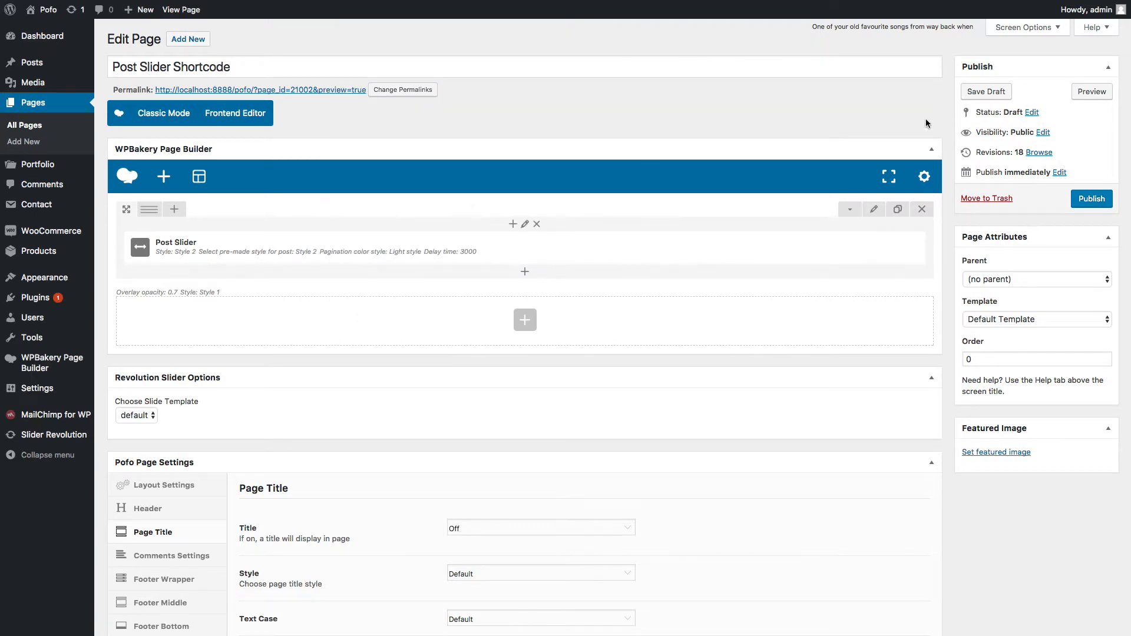
click(1092, 92)
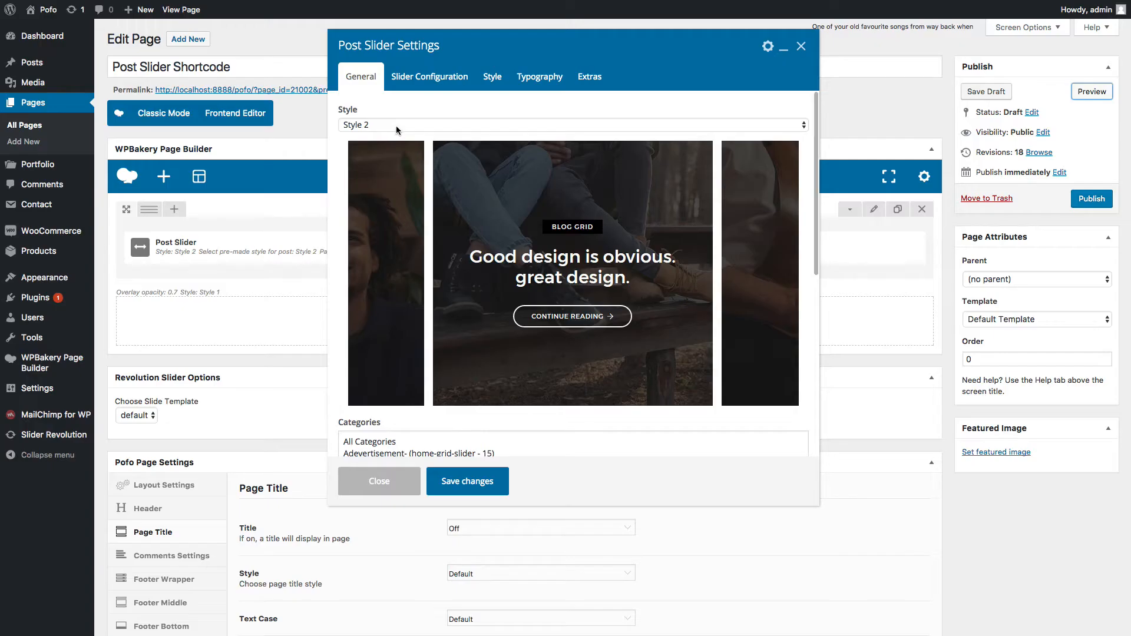
Step: Switch the Post Slider to Style 3 and save it, previewing the page before returning to the editor
click(396, 125)
click(377, 136)
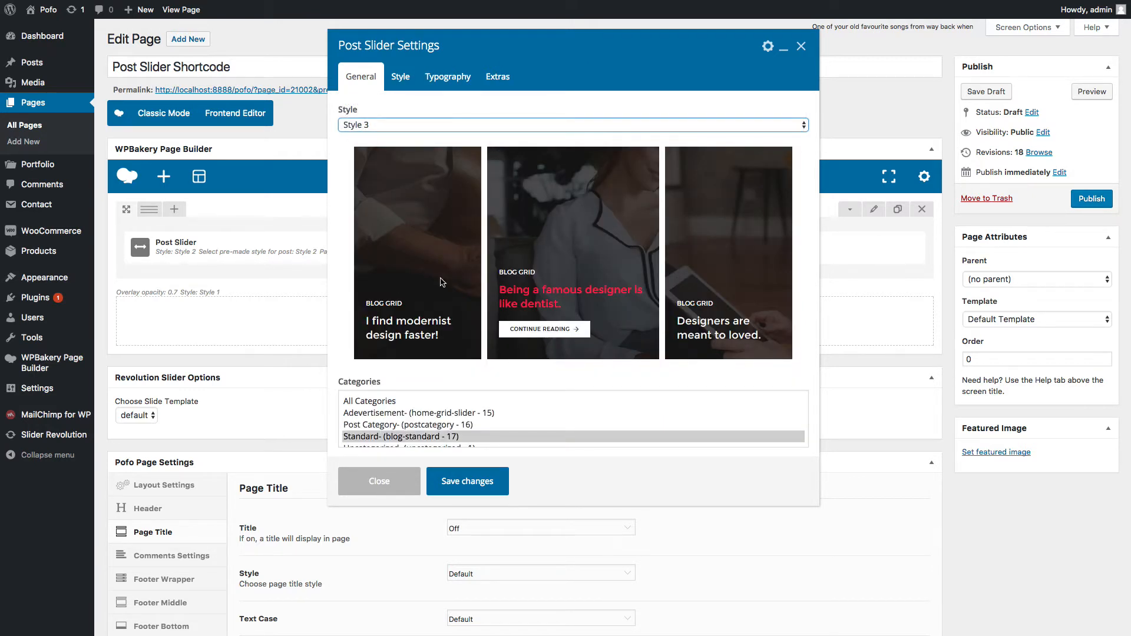
click(459, 484)
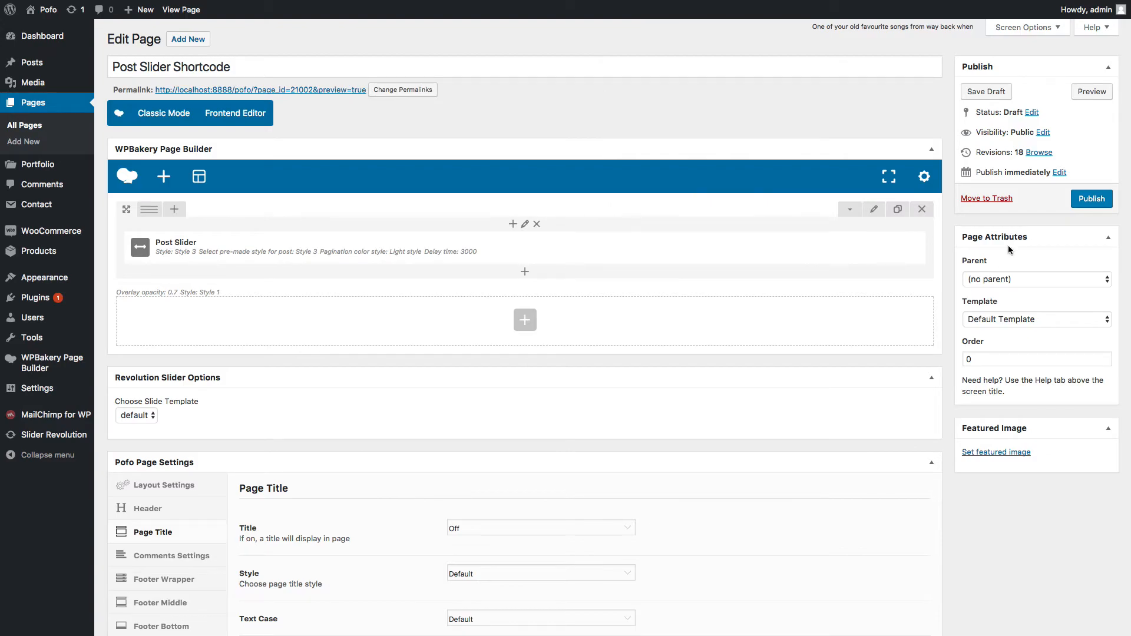
click(1091, 92)
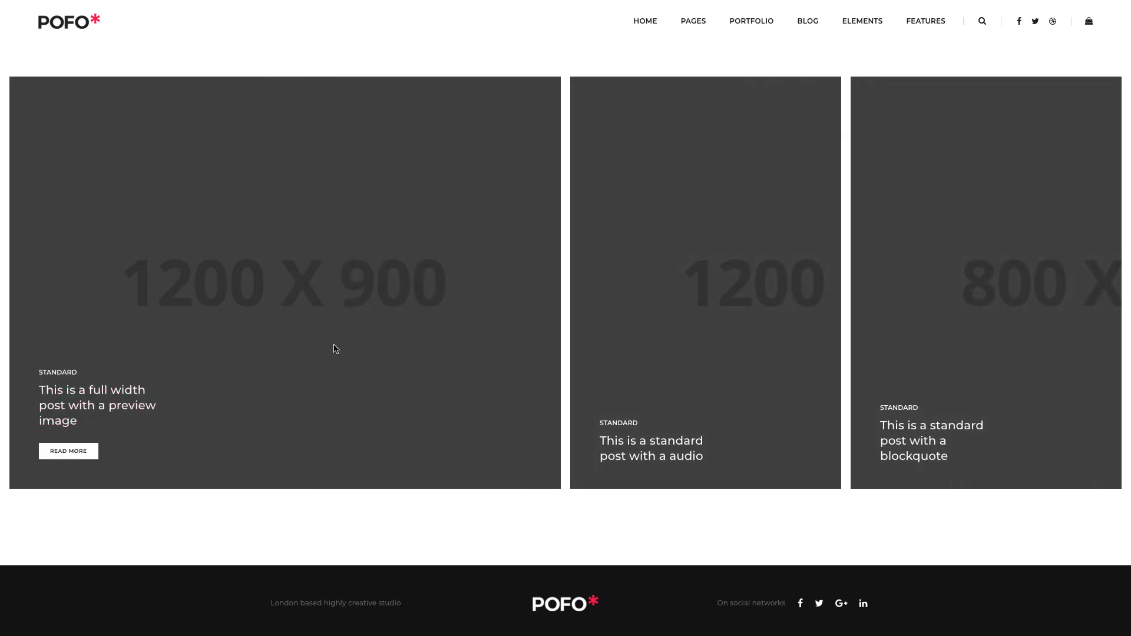
key(ctrl+shift+Tab)
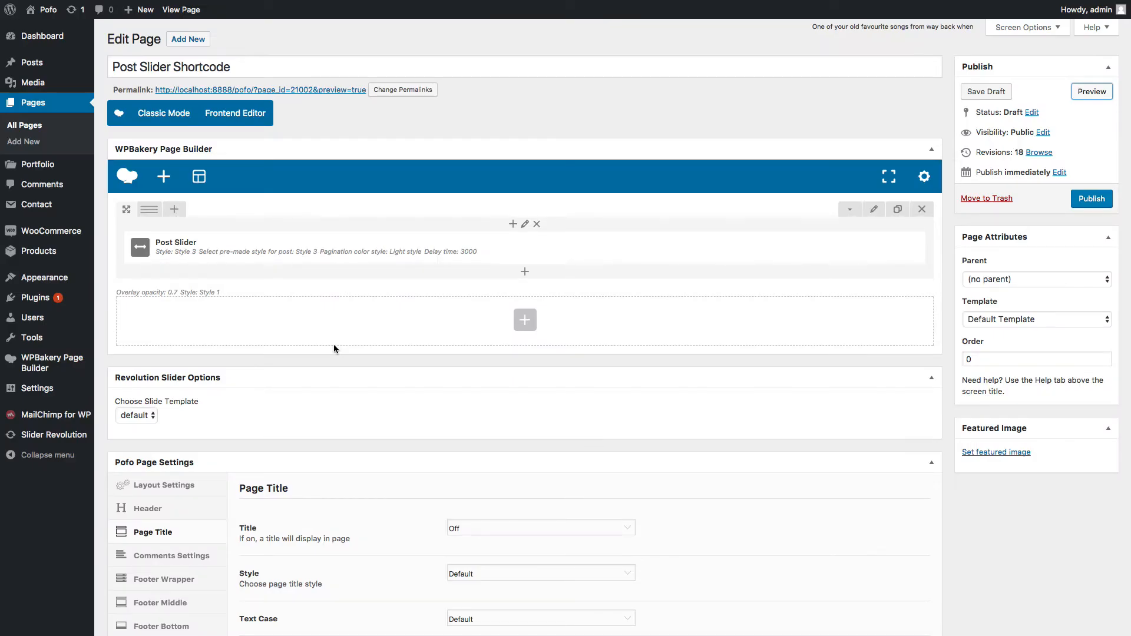